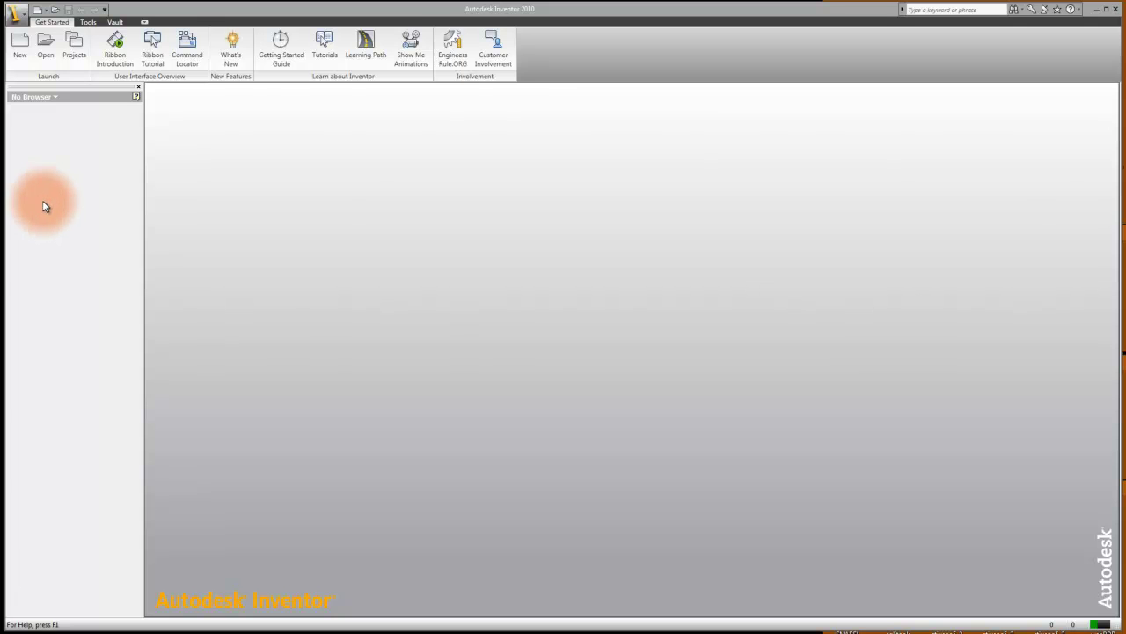
Step: Create a new part from the Standard.ipt template, opening an empty Sketch1
left_click(19, 42)
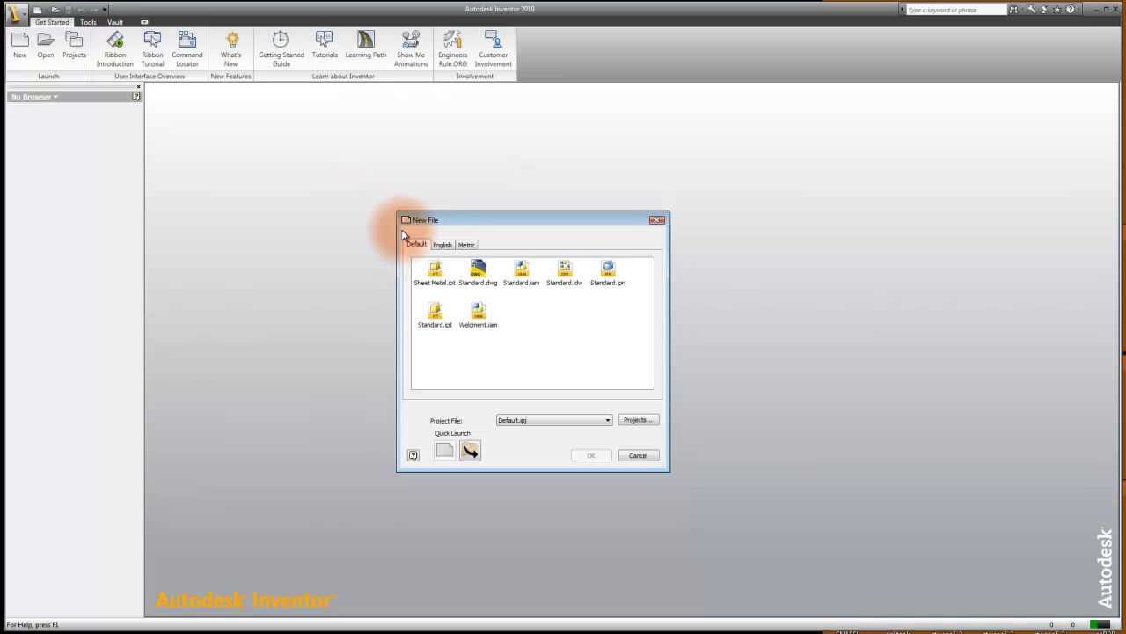
left_click(432, 310)
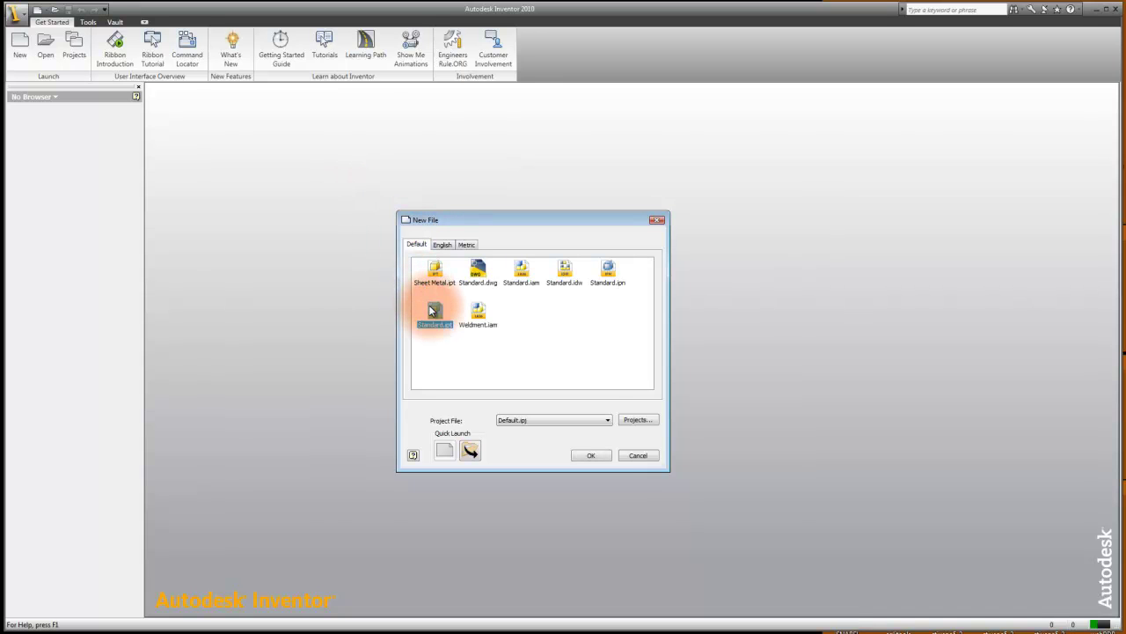
left_click(603, 457)
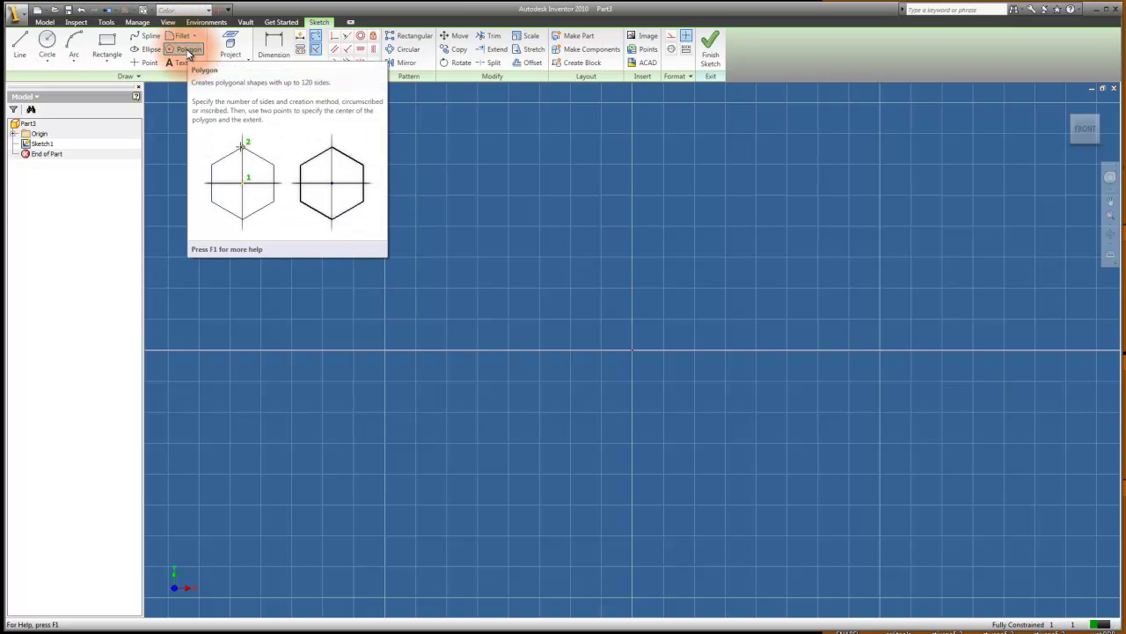
Step: Draw a two-point rectangle on the sketch grid
left_click(107, 43)
left_click(499, 205)
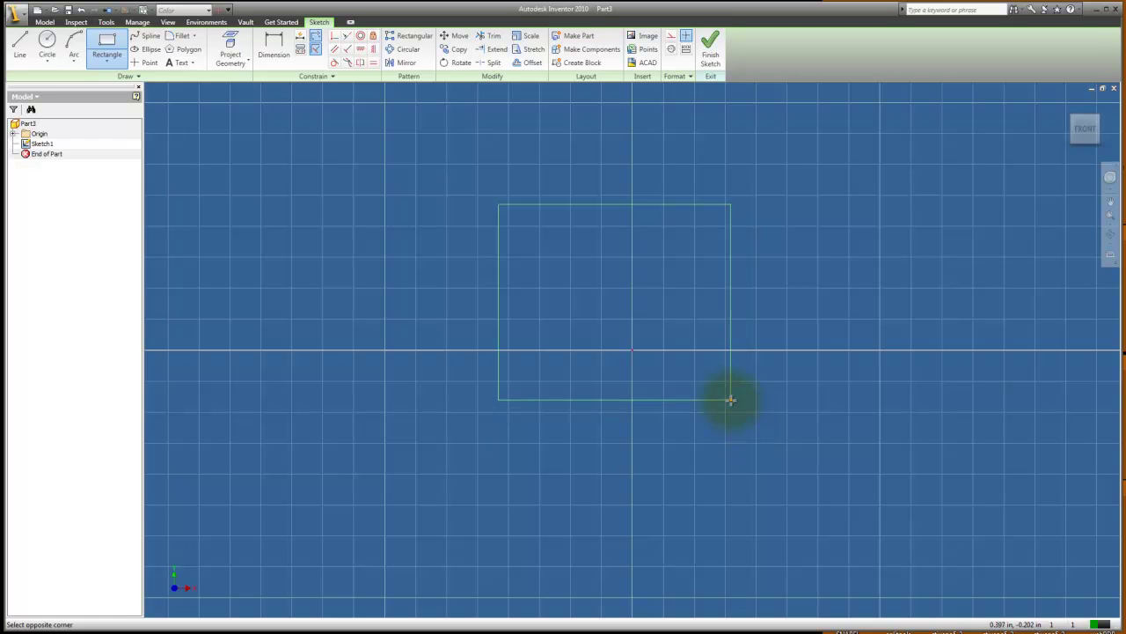
left_click(728, 429)
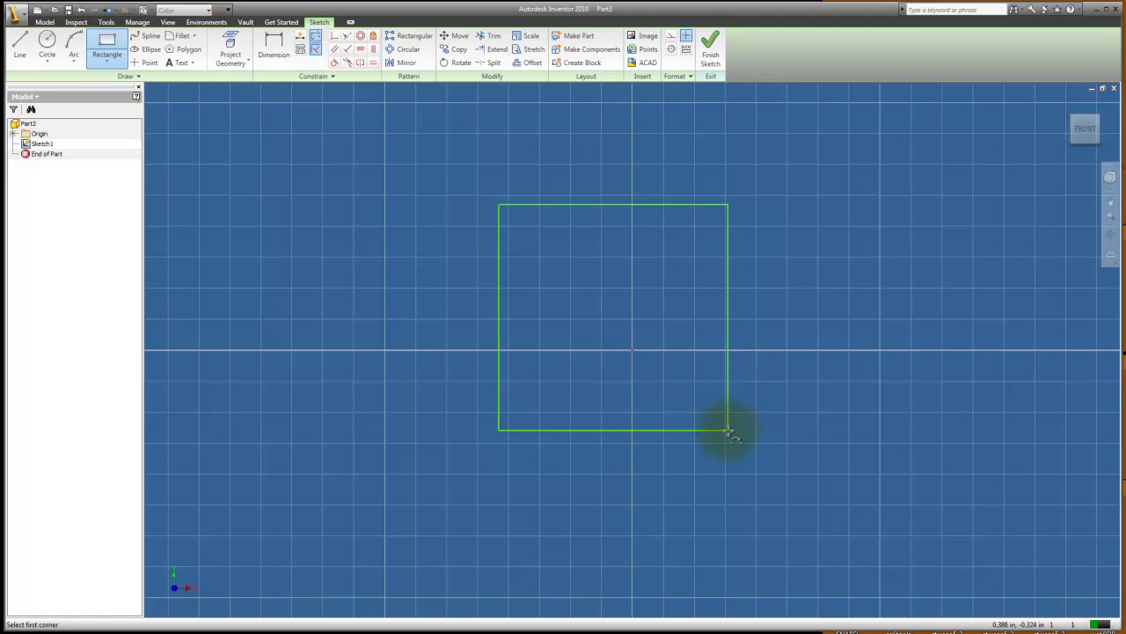
Step: Dimension the rectangle's top and left edges to make it a 4-inch square
left_click(278, 53)
left_click(581, 203)
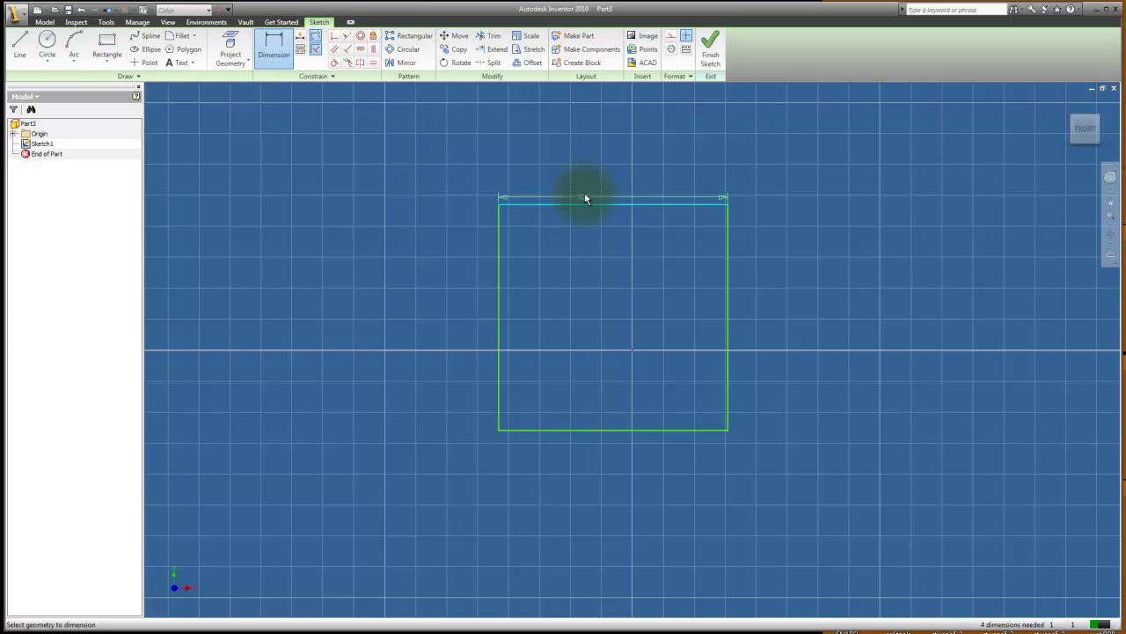
left_click(607, 139)
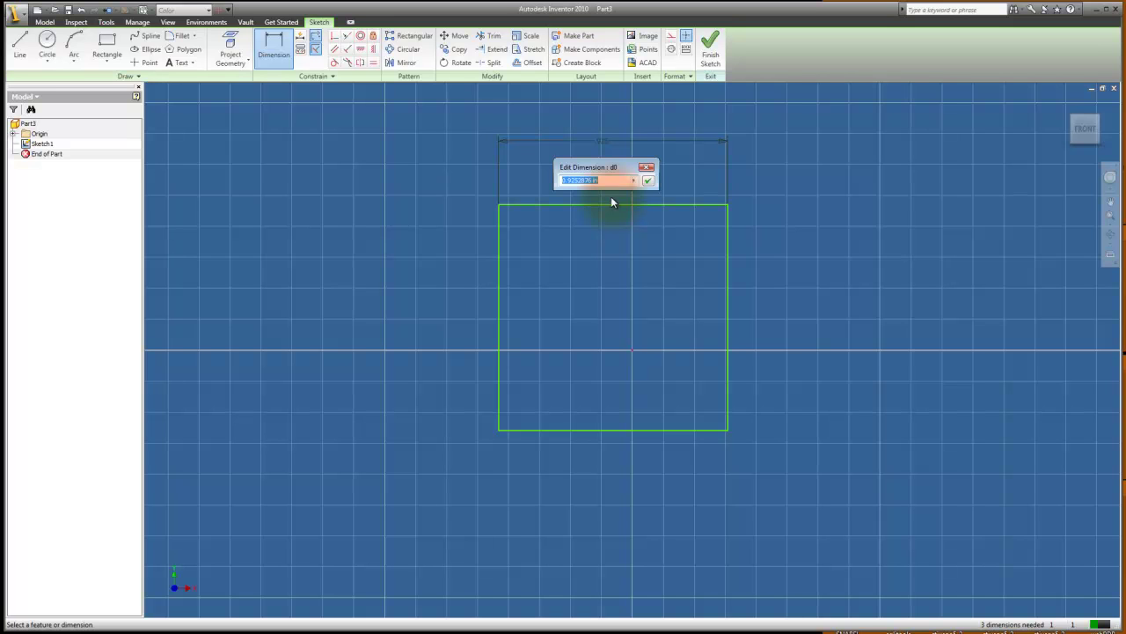
type("5")
key("Return")
left_click(498, 255)
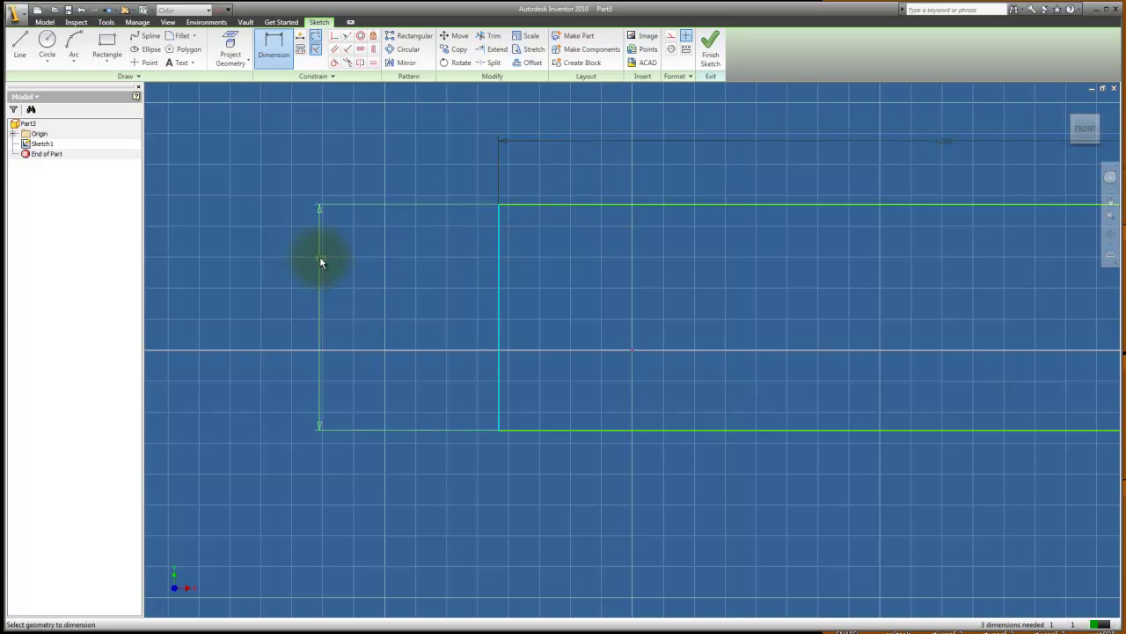
left_click(281, 306)
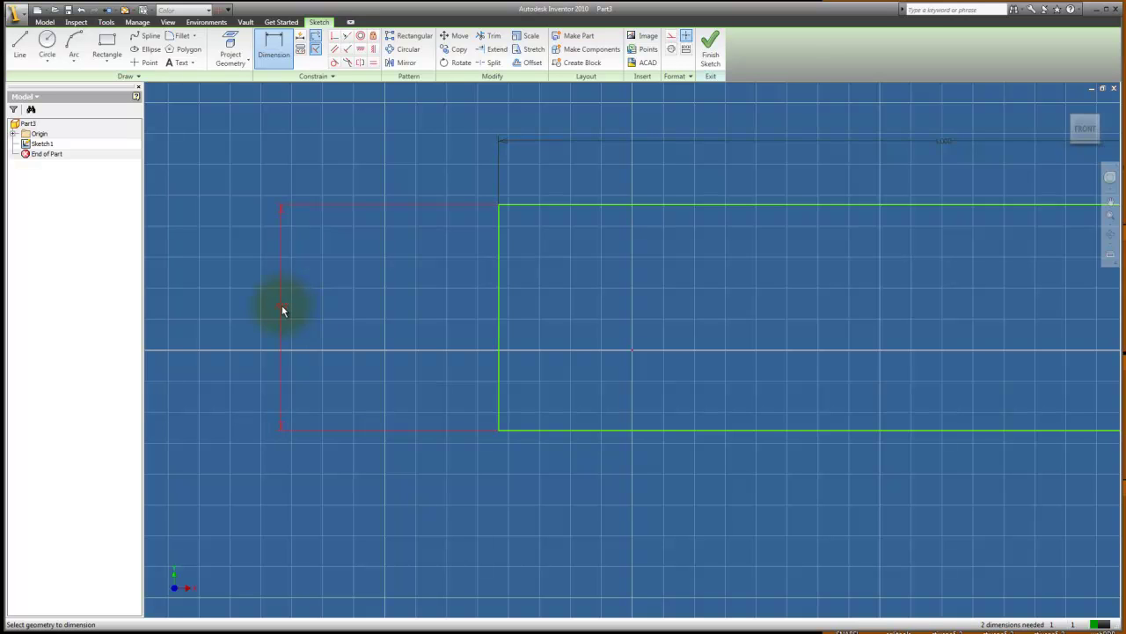
type("8")
key("Return")
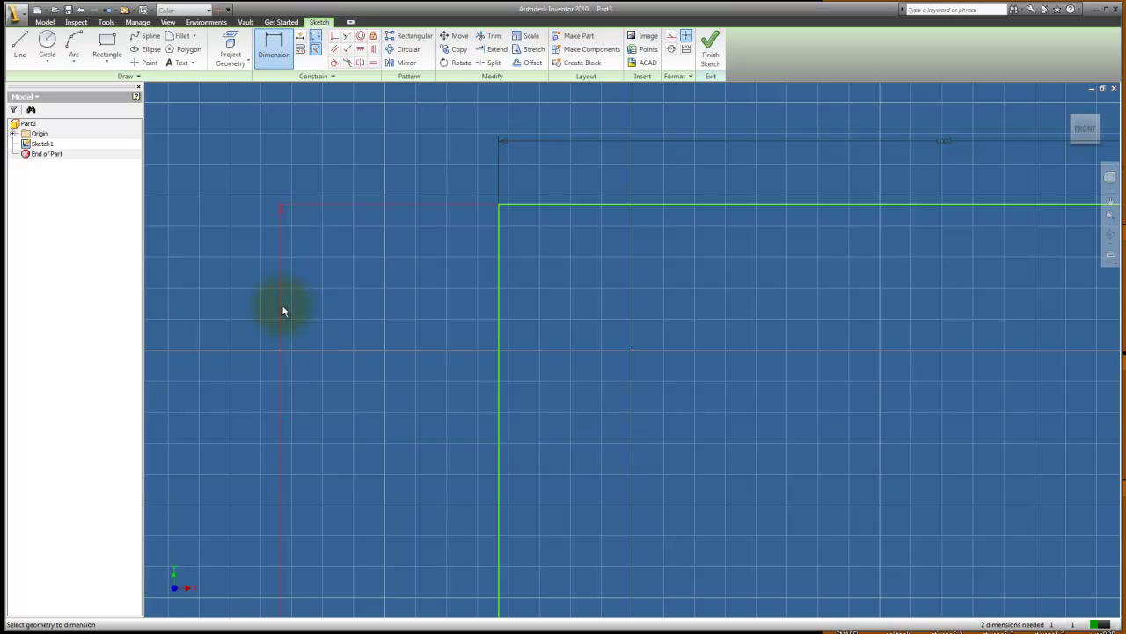
scroll(420, 268, "up", 3)
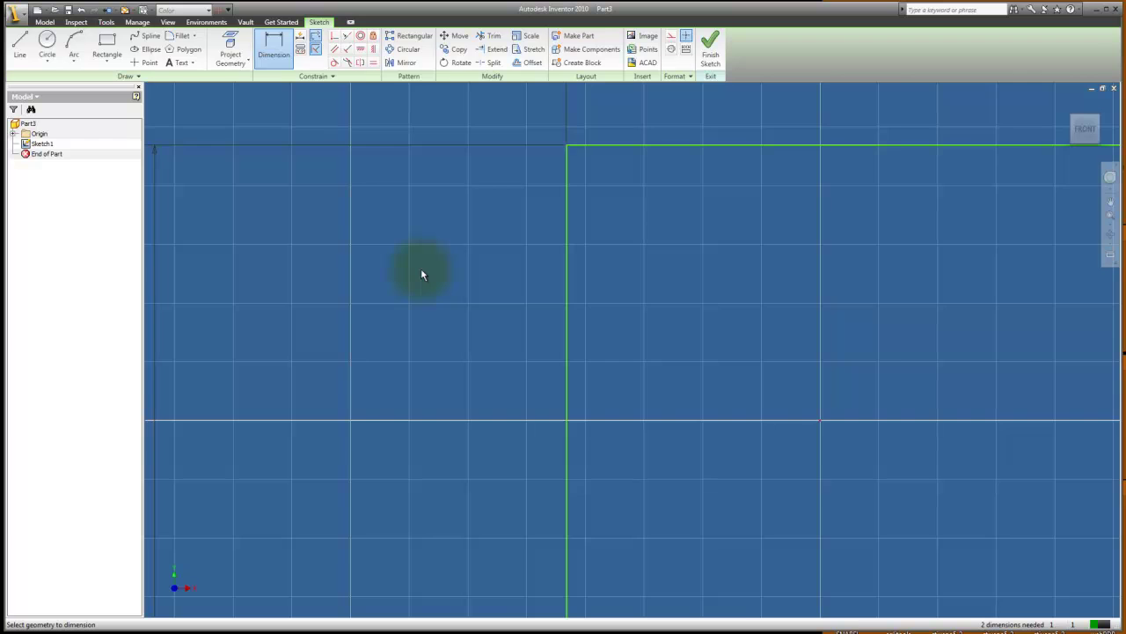
scroll(420, 268, "down", 5)
scroll(420, 268, "down", 2)
scroll(483, 331, "down", 2)
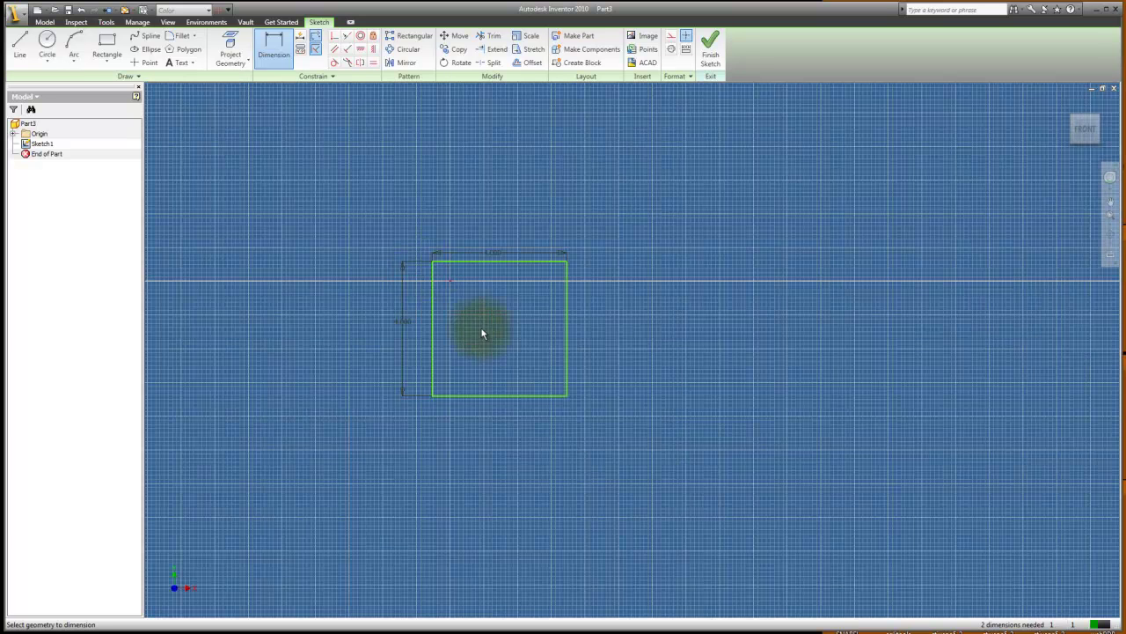
scroll(483, 335, "up", 3)
scroll(360, 242, "up", 3)
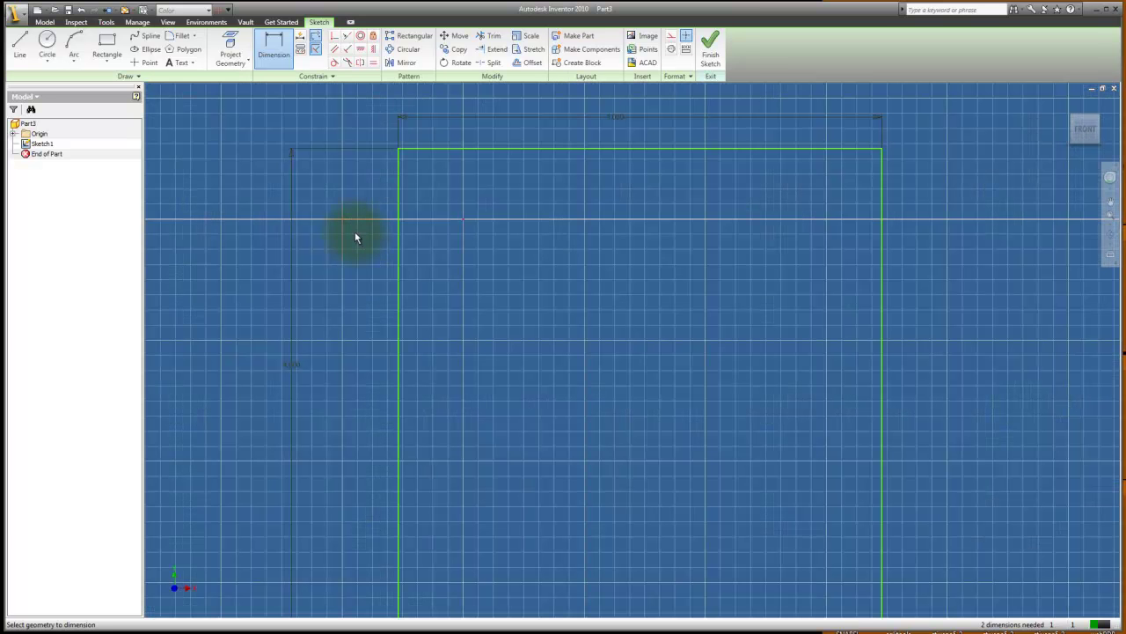
Step: Finish the sketch and extrude the square profile, entering the block's height as distance
left_click(708, 48)
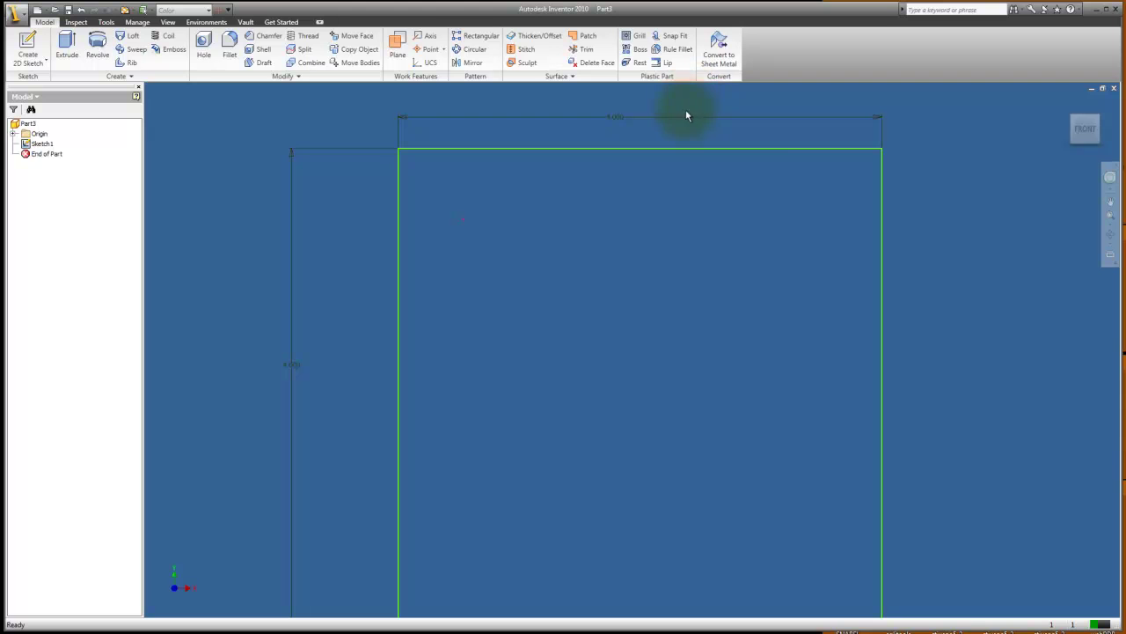
scroll(618, 174, "up", 3)
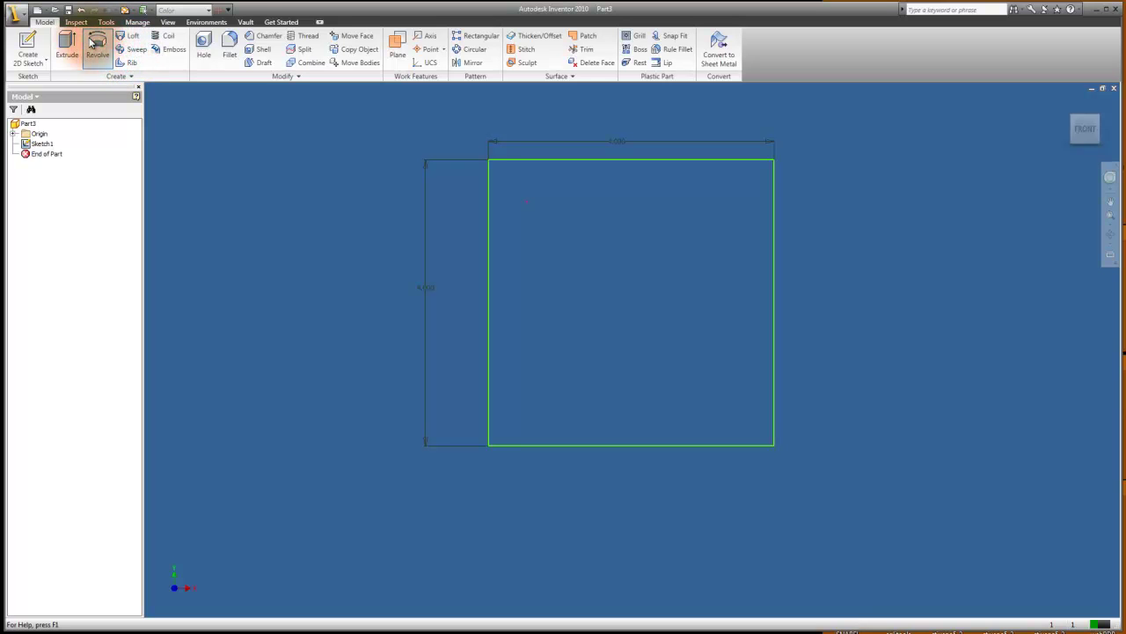
left_click(71, 44)
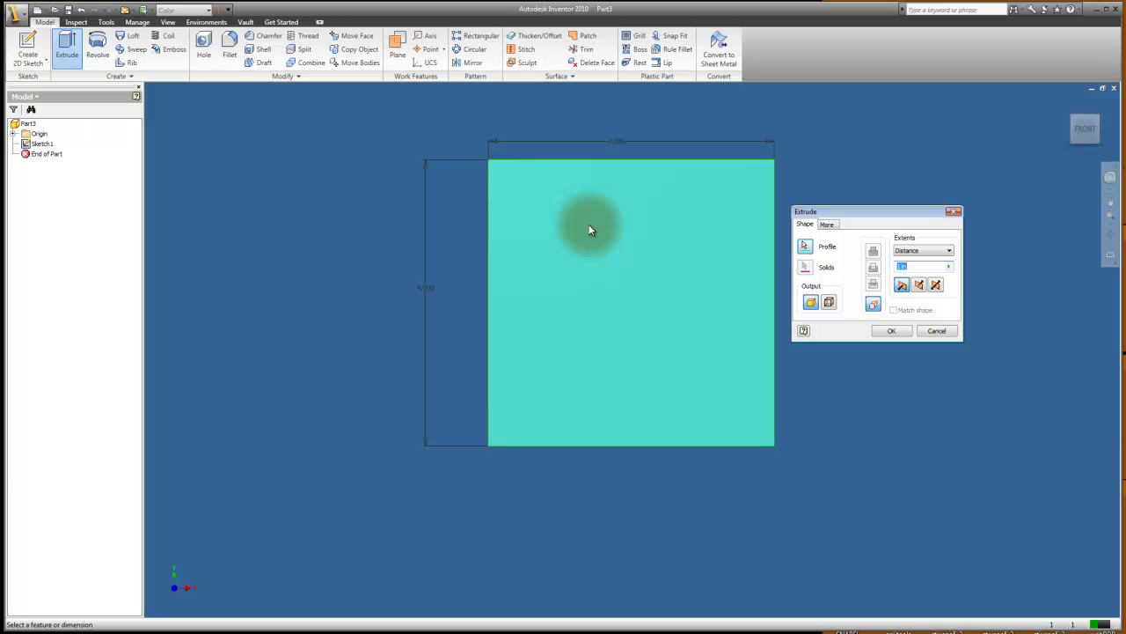
left_click(590, 230)
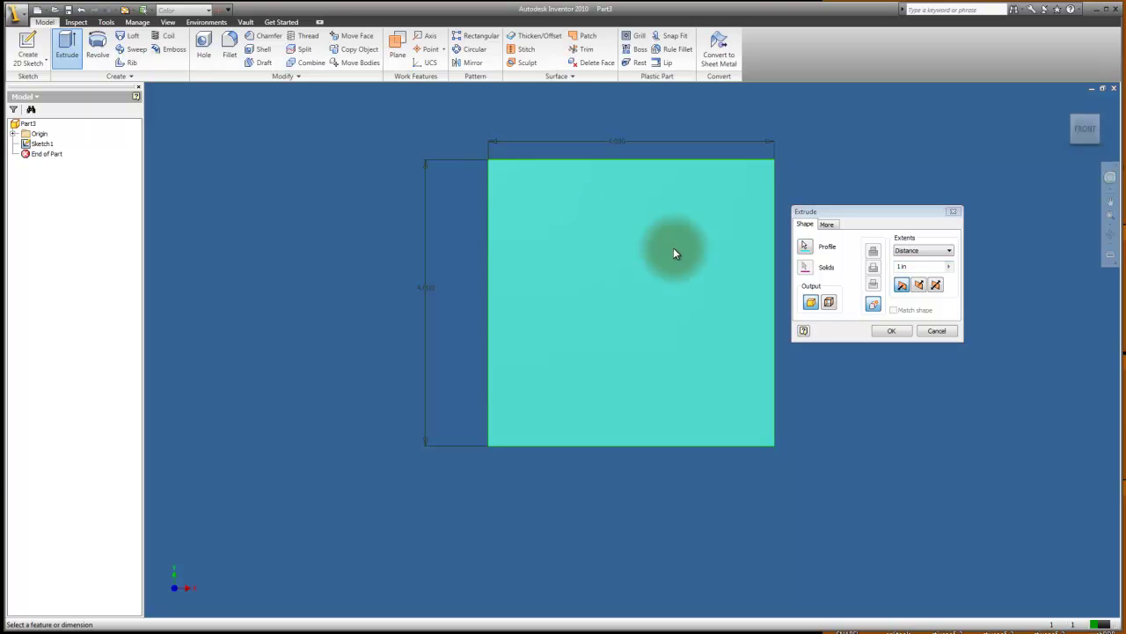
left_click(902, 266)
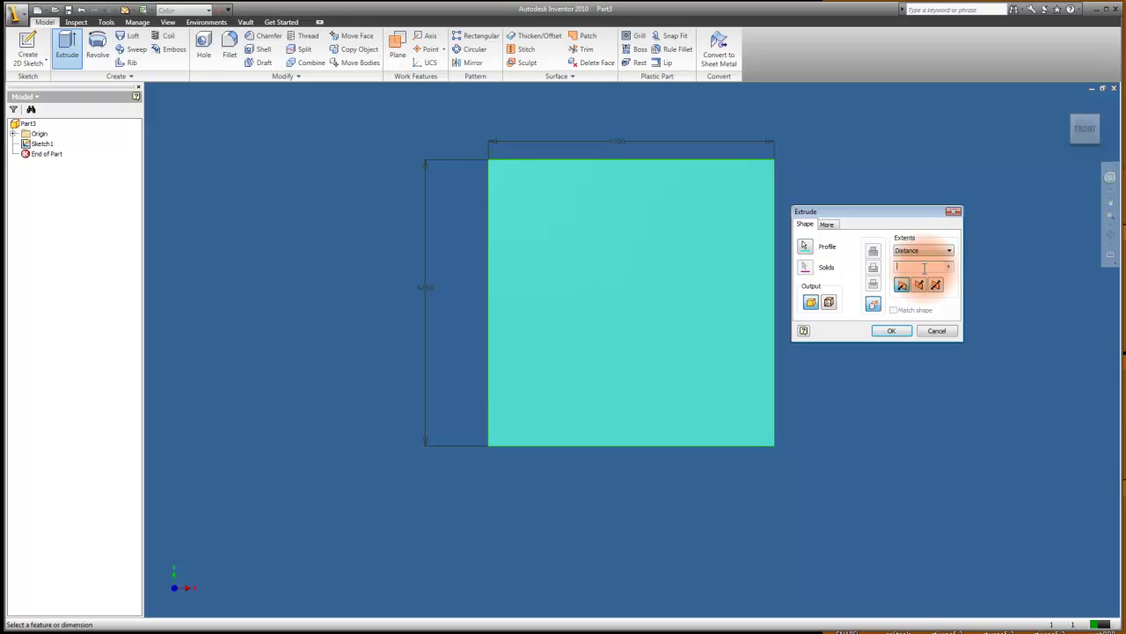
type("6")
Step: Confirm the extrusion and rotate the view to the isometric corner with the ViewCube
left_click(891, 330)
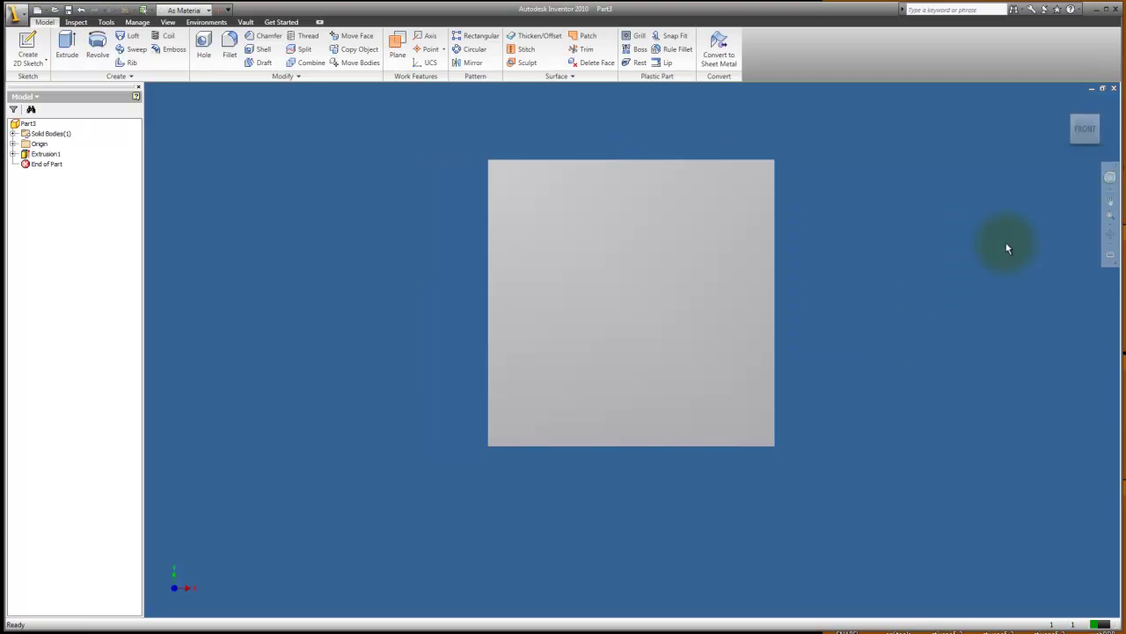
left_click(1085, 142)
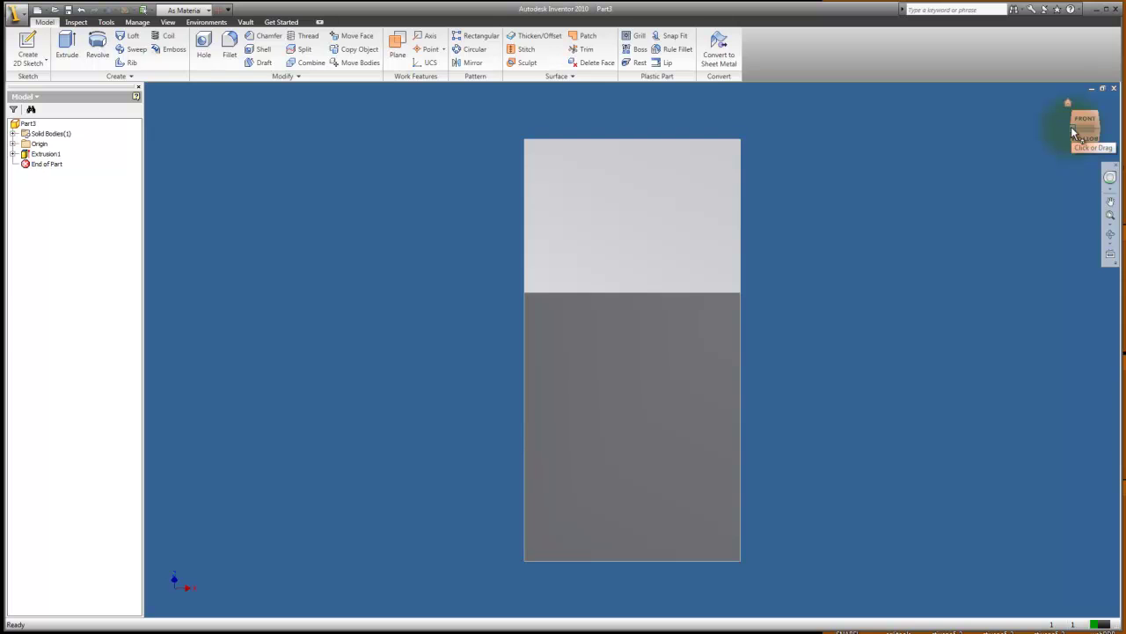
left_click(1071, 132)
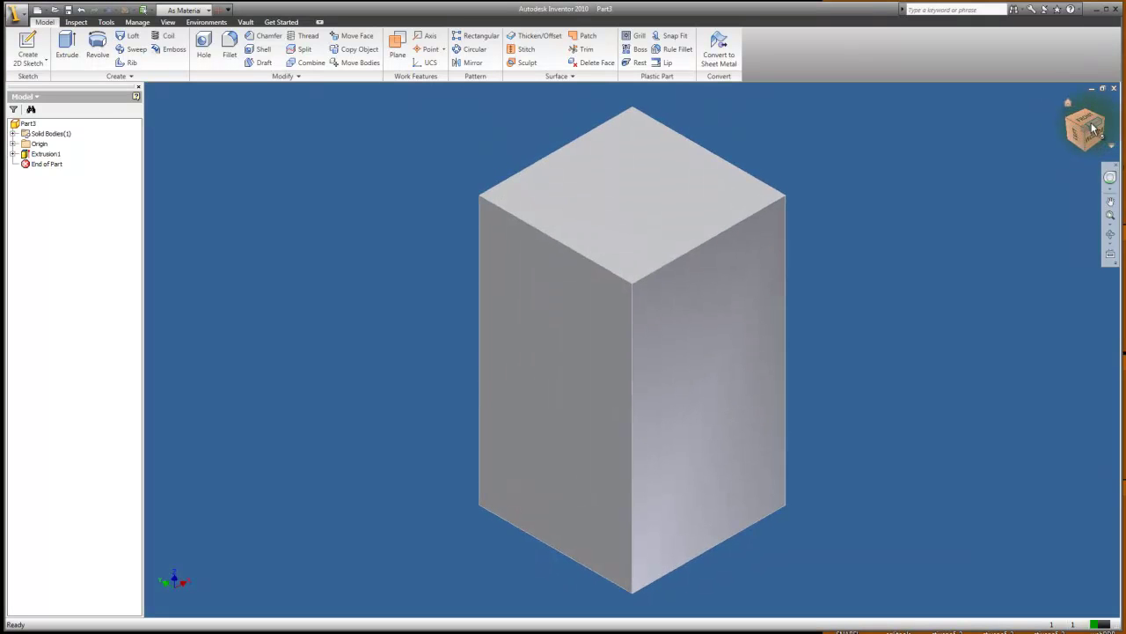
mouse_move(1096, 131)
left_mouse_down()
mouse_move(1082, 66)
mouse_move(1013, 111)
mouse_move(1082, 62)
mouse_move(1086, 128)
left_mouse_up()
left_click(1091, 130)
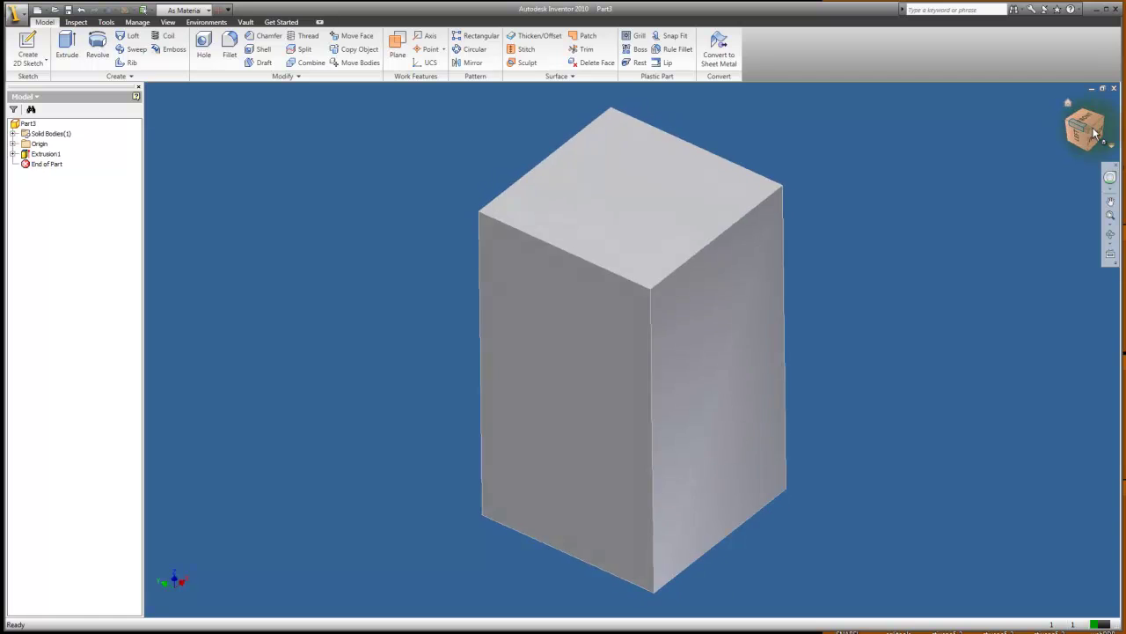
left_click(1103, 134)
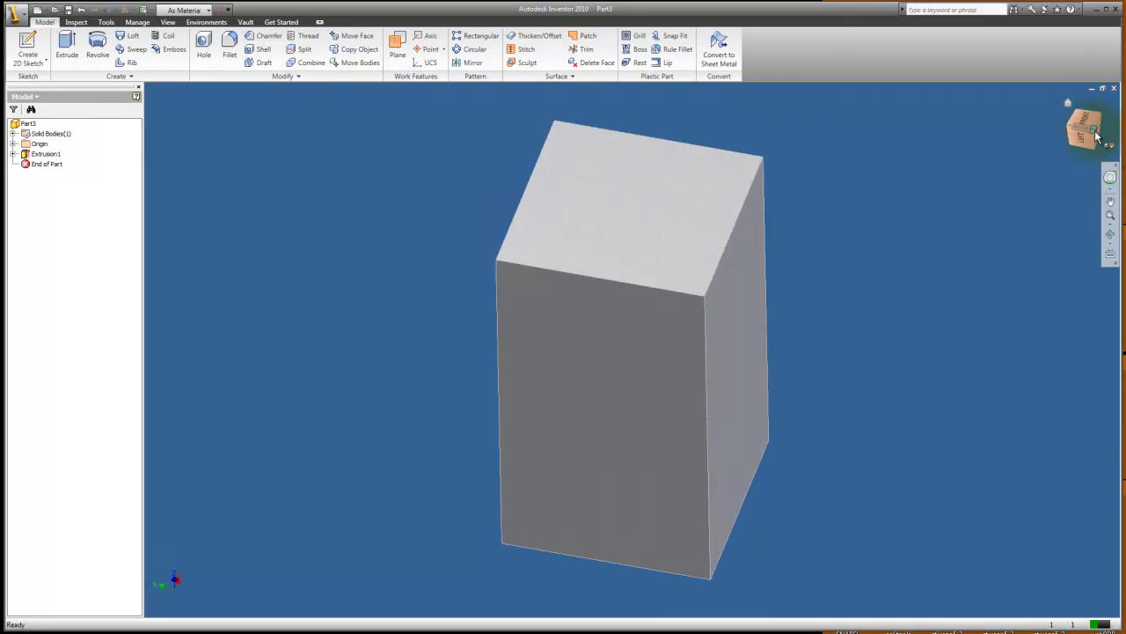
left_click(1087, 126)
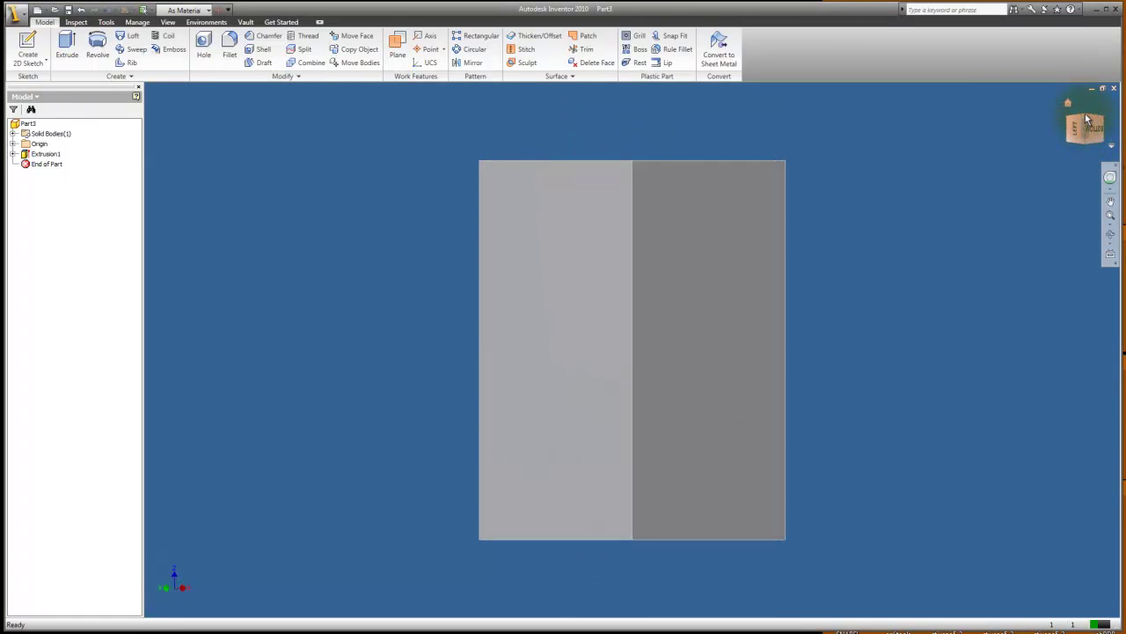
left_click(1087, 119)
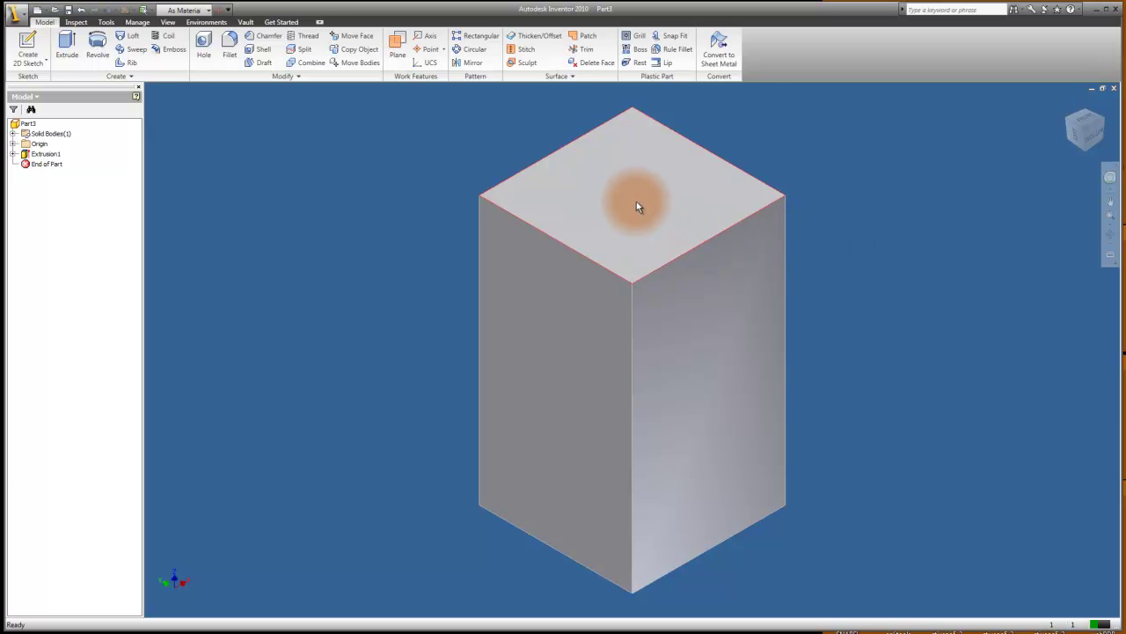
Step: Start Sketch2 on the block's top face and look straight down at it
mouse_move(636, 207)
left_mouse_down()
mouse_move(672, 219)
mouse_move(393, 175)
left_mouse_up()
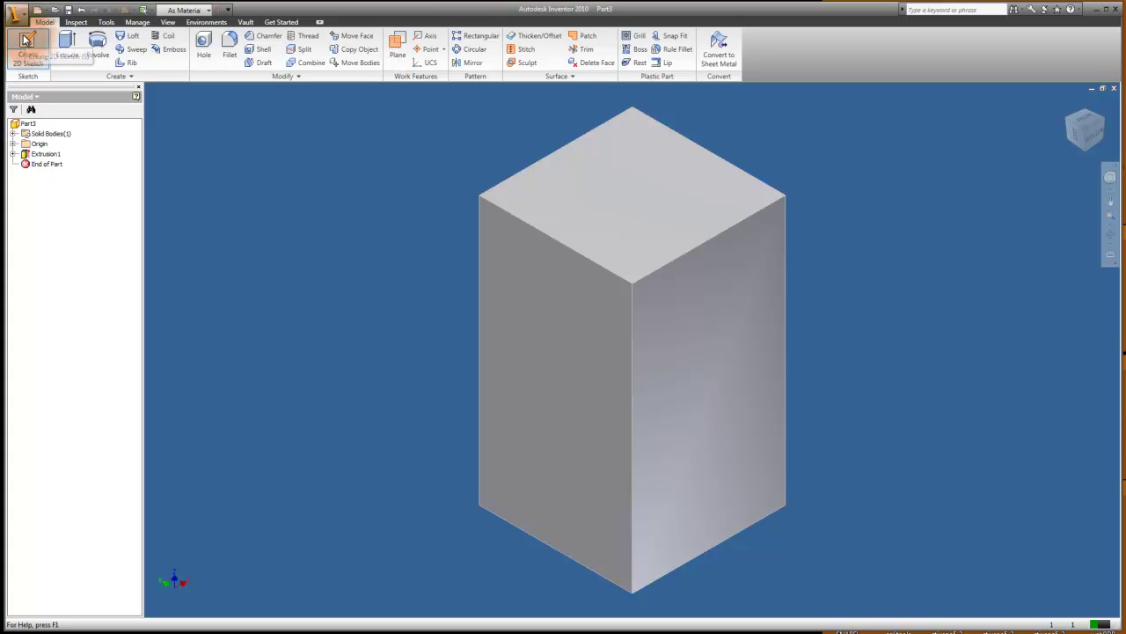
left_click(132, 53)
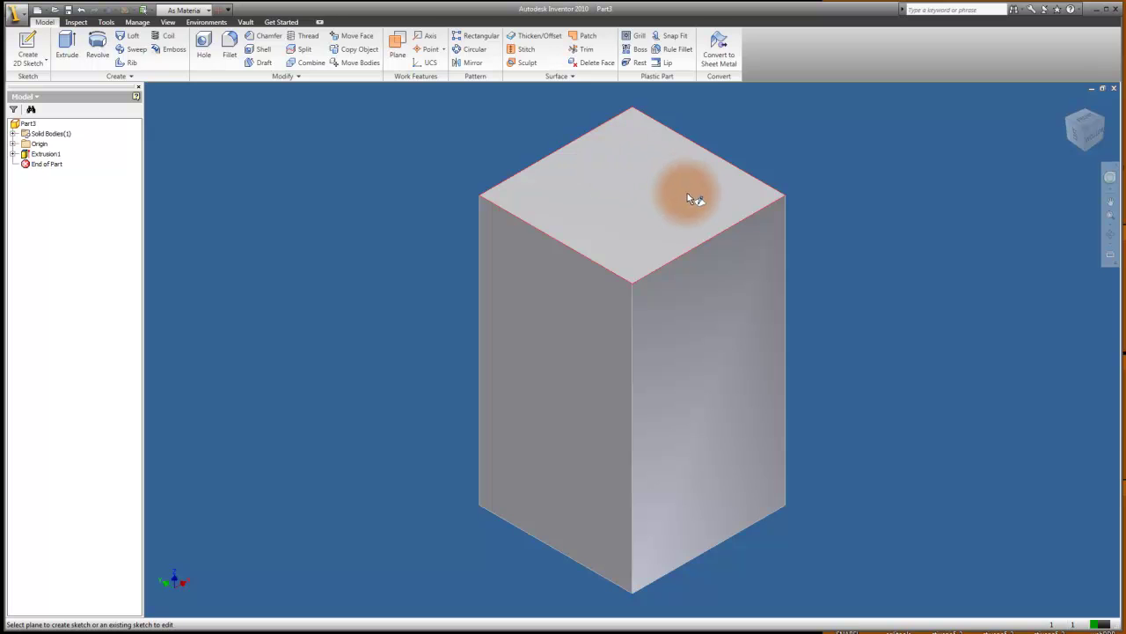
left_click(626, 203)
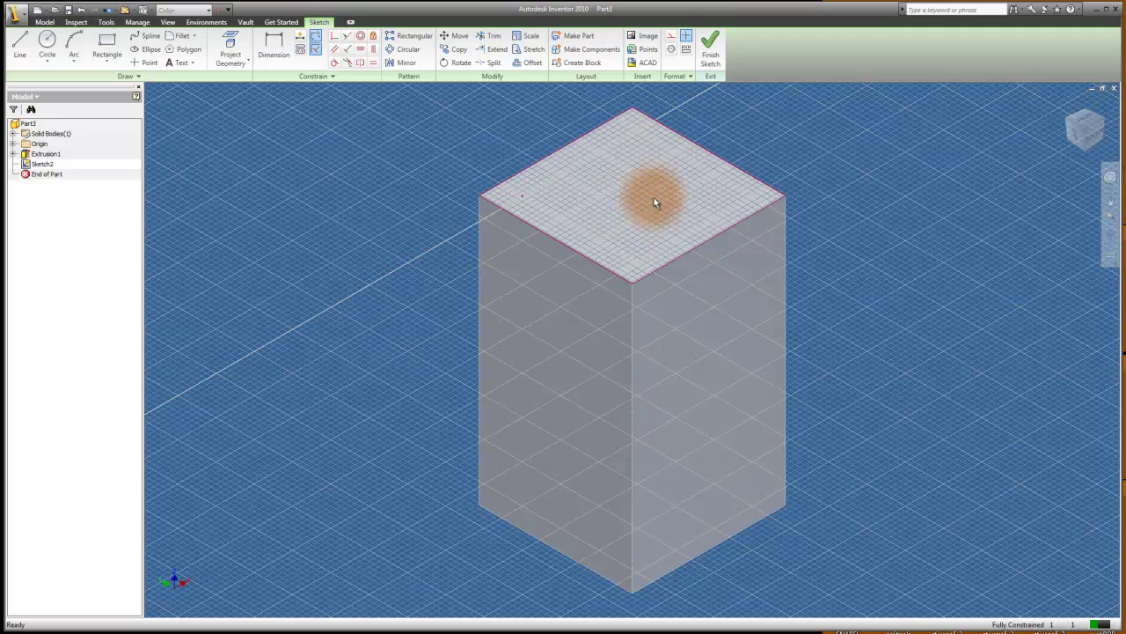
left_click(1089, 124)
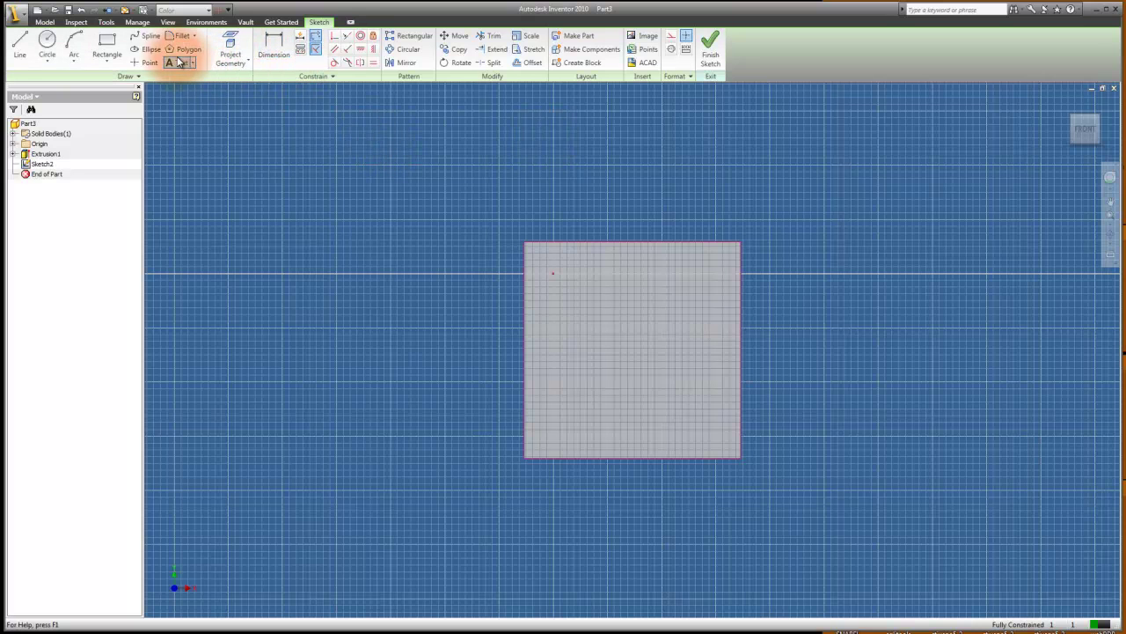
Step: Place a centre point at the top face's centre and draw a circle around it
left_click(146, 62)
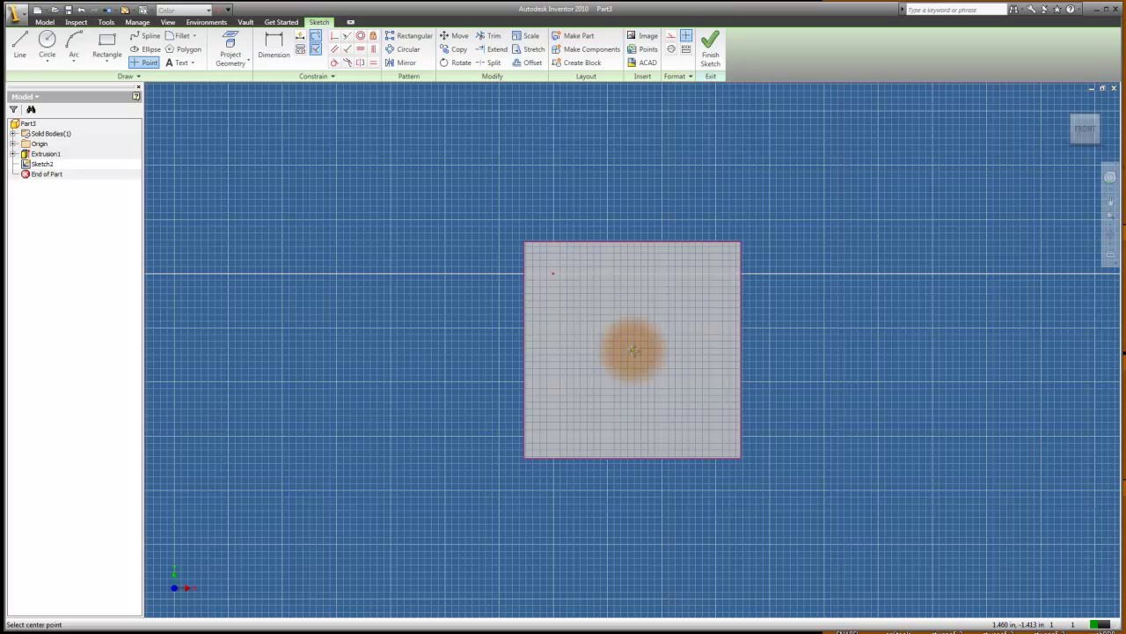
left_click(633, 349)
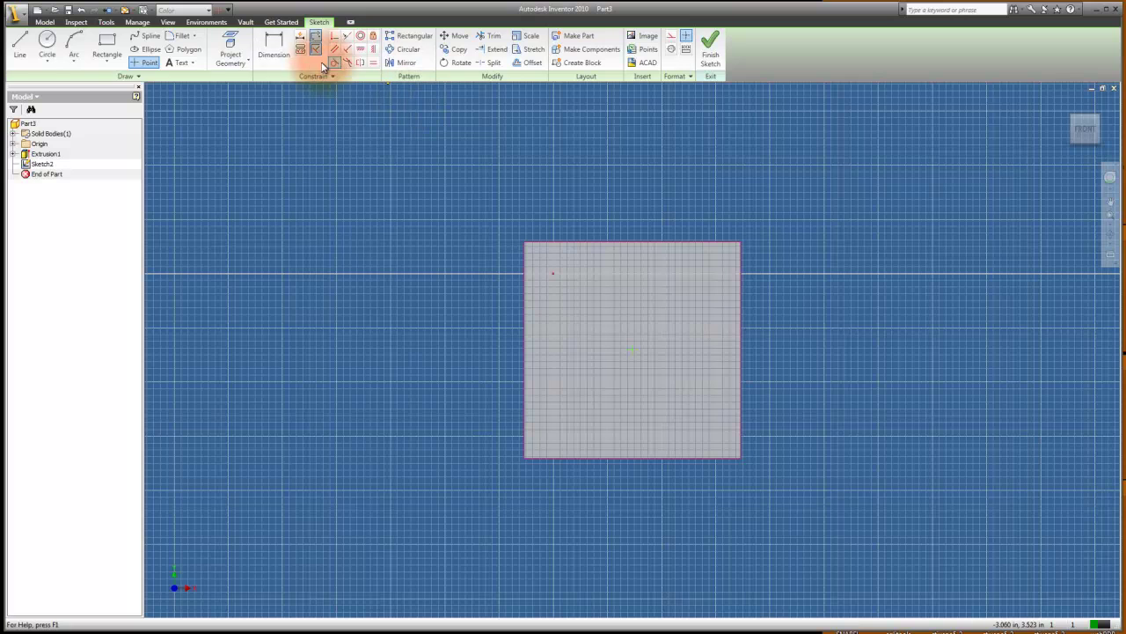
left_click(48, 43)
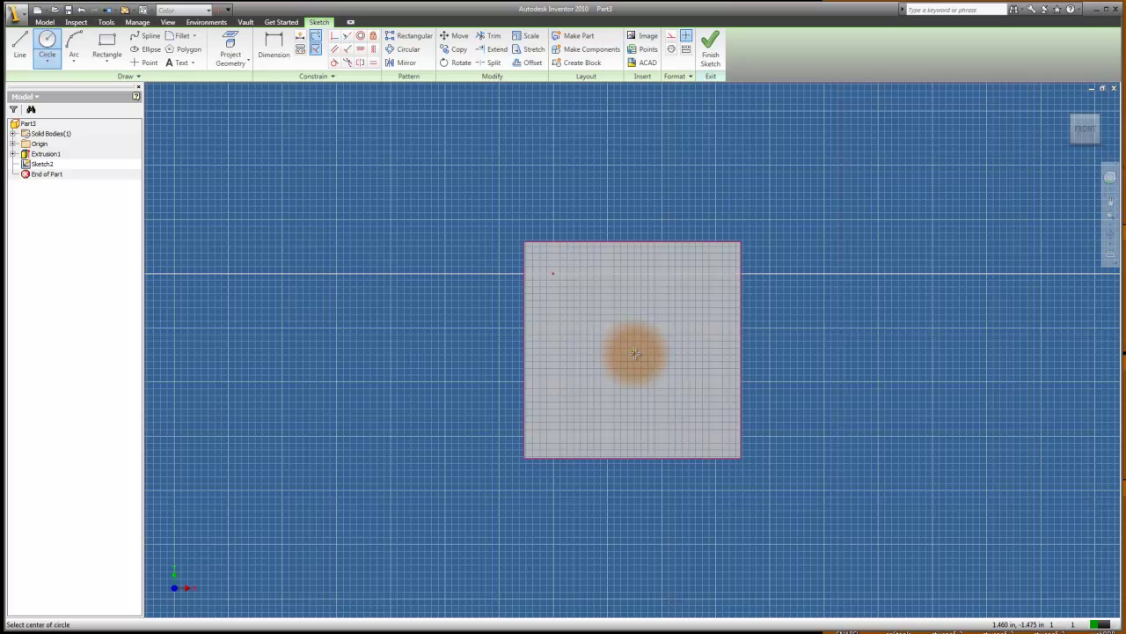
left_click(633, 350)
left_click(677, 293)
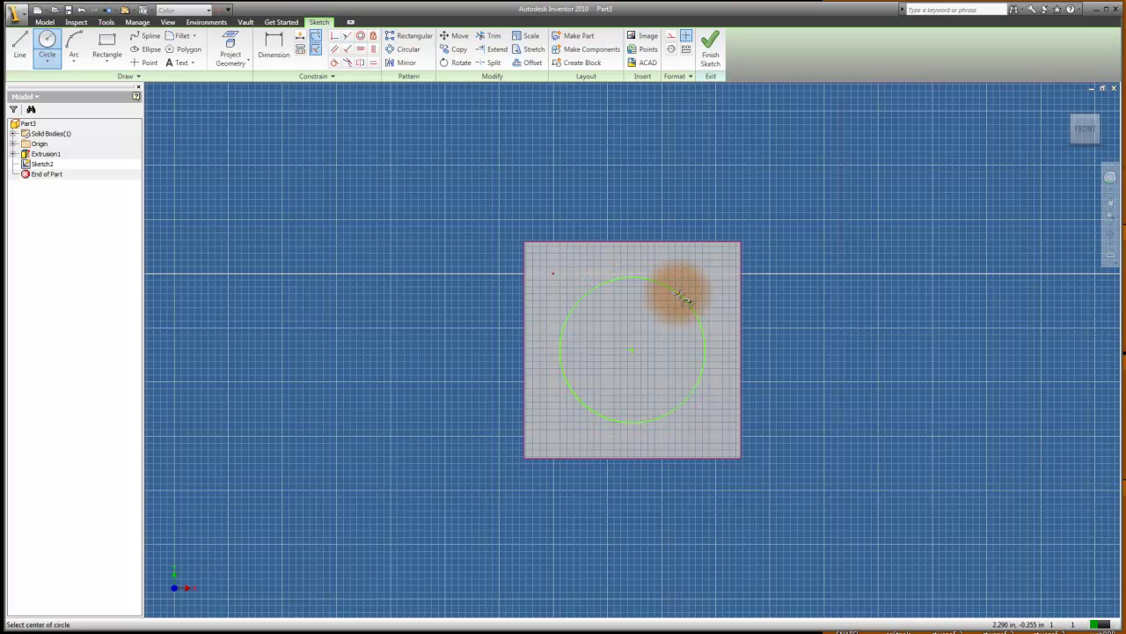
left_click(271, 46)
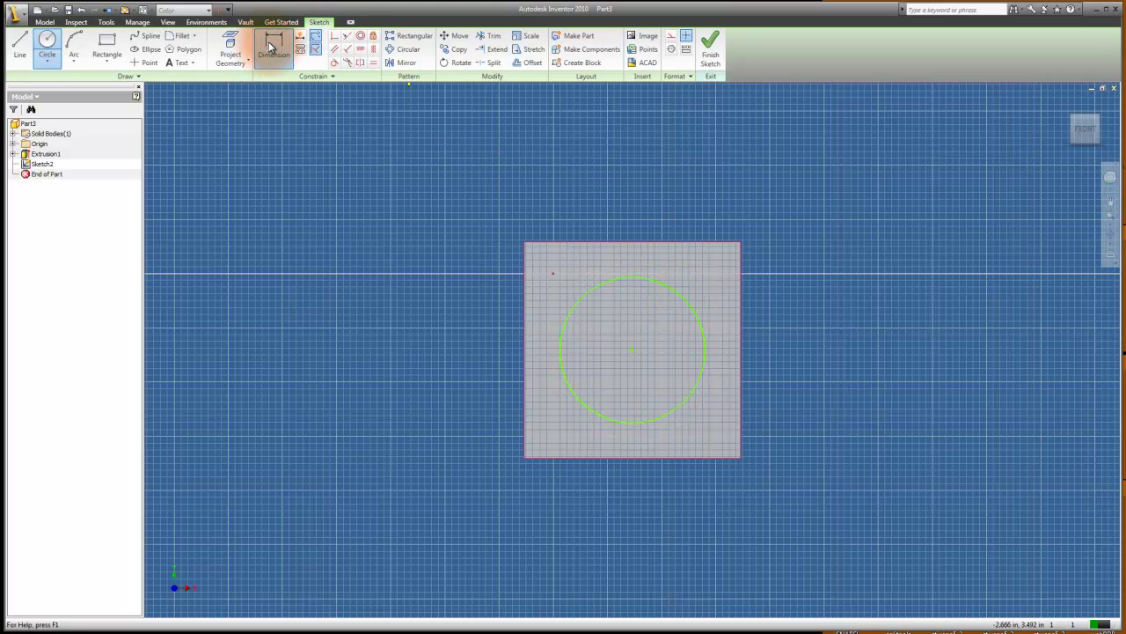
Step: Dimension the circle's diameter, correcting the value to 3 in
left_click(667, 289)
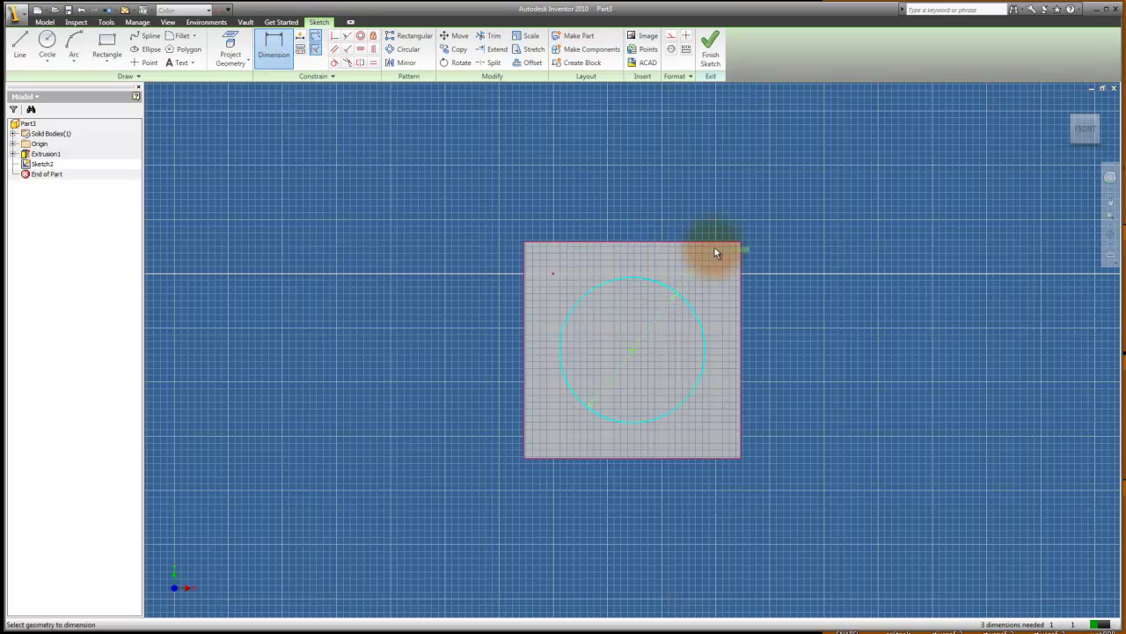
left_click(752, 204)
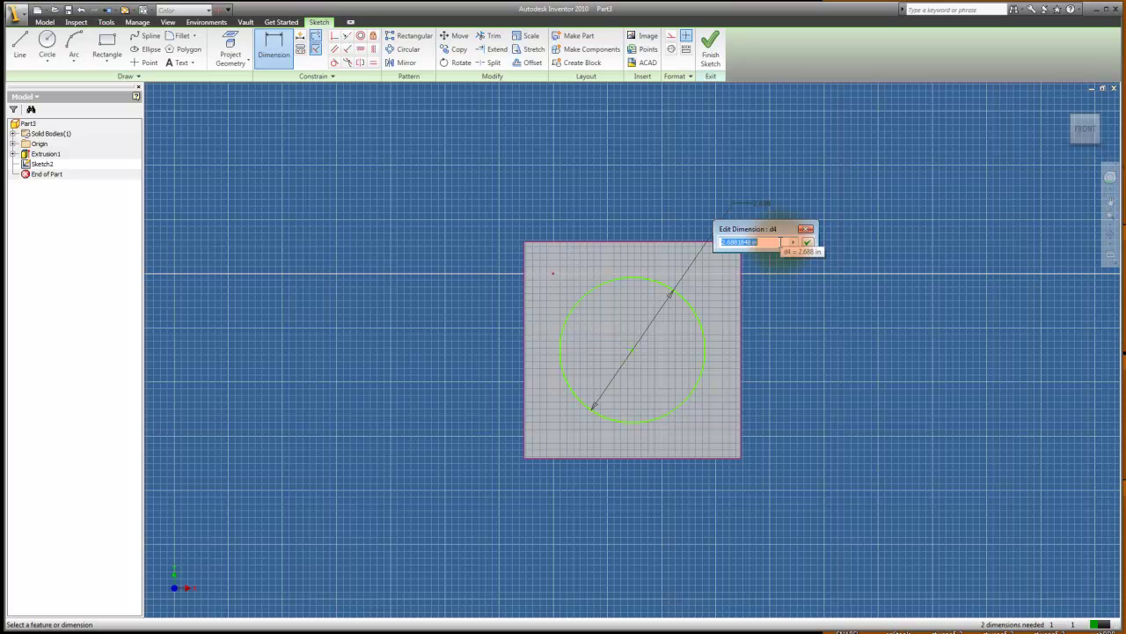
key("BackSpace")
type("2.")
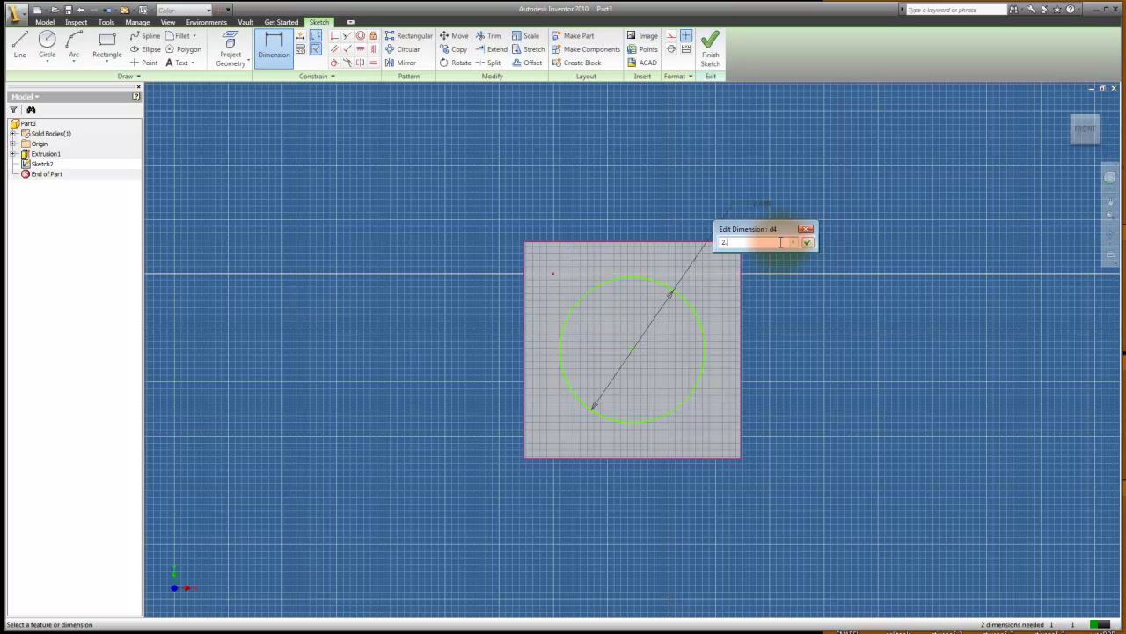
type("5")
key("Return")
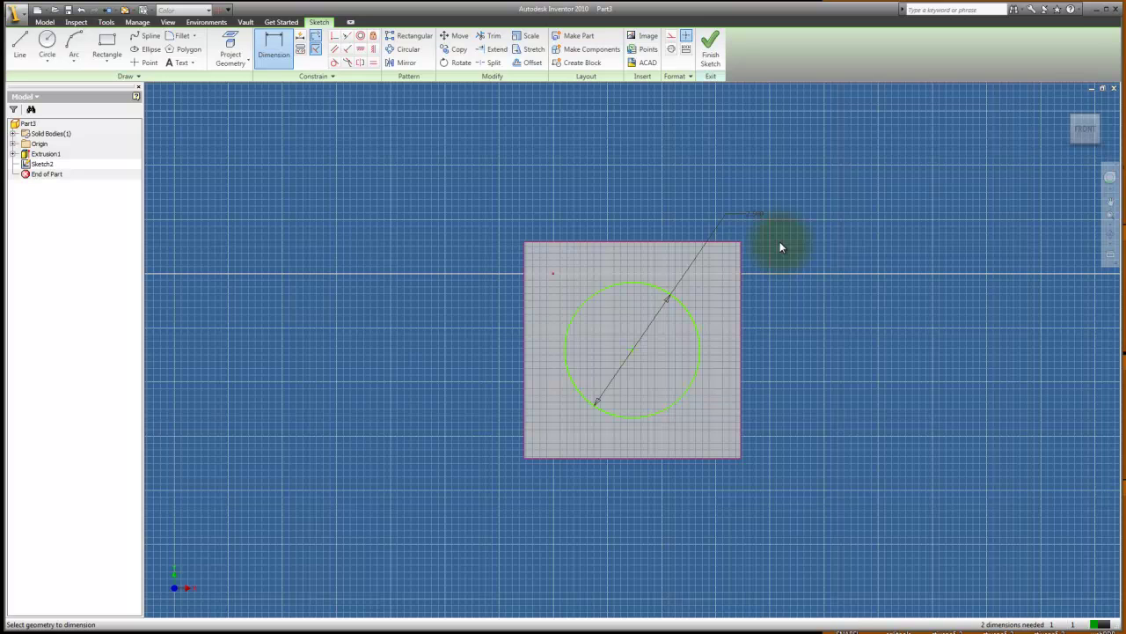
left_click(693, 263)
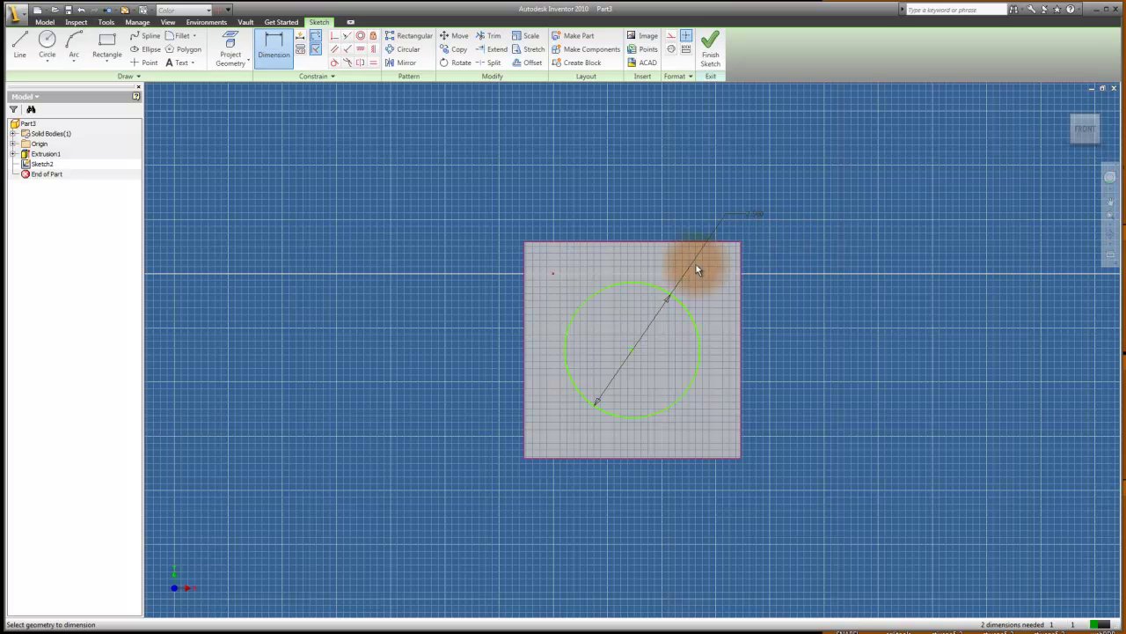
left_click(753, 220)
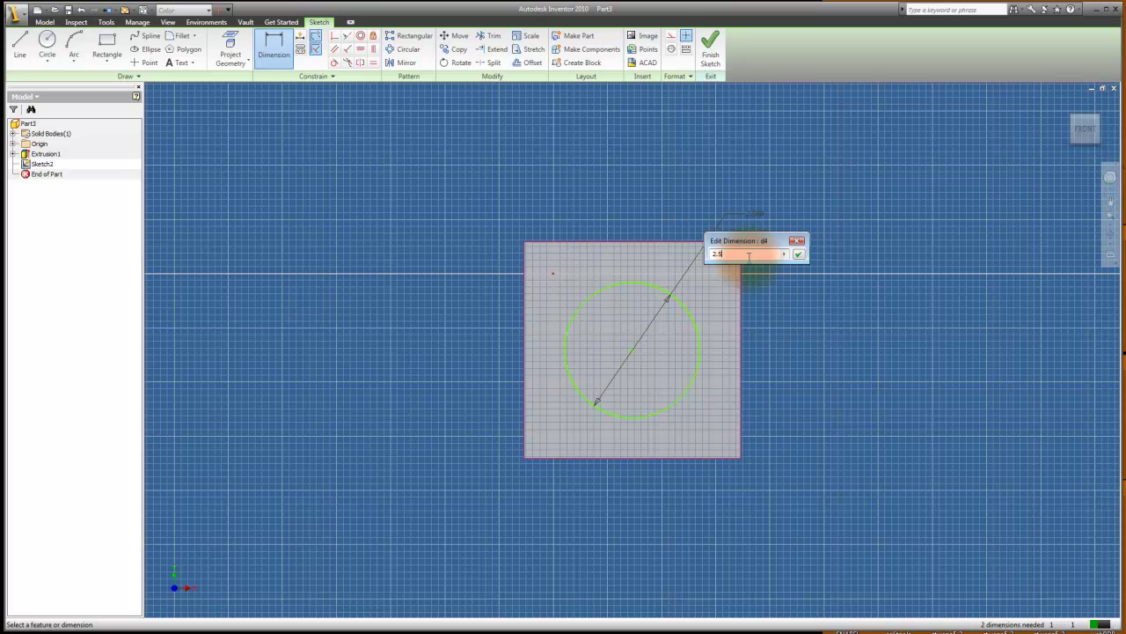
key("Return")
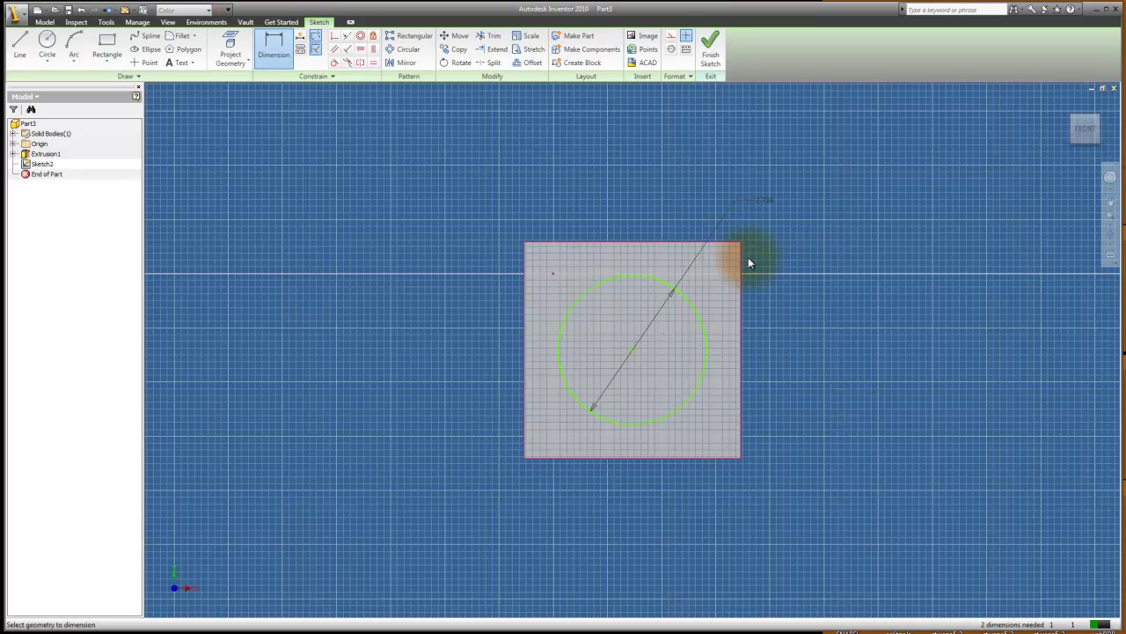
left_click(724, 247)
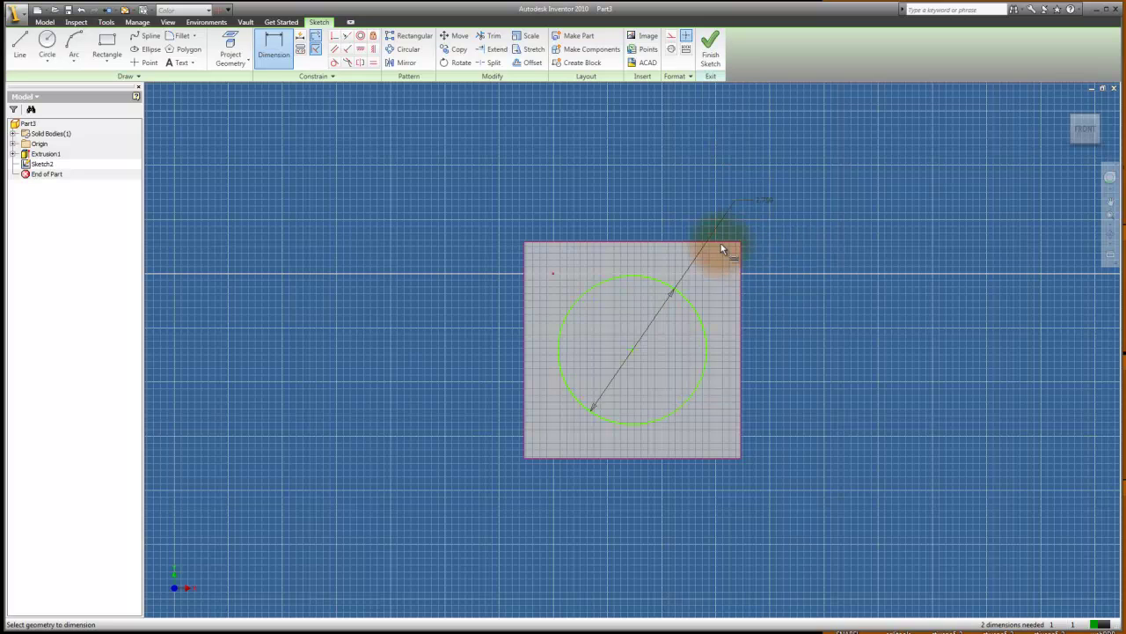
left_click(763, 201)
left_click(742, 242)
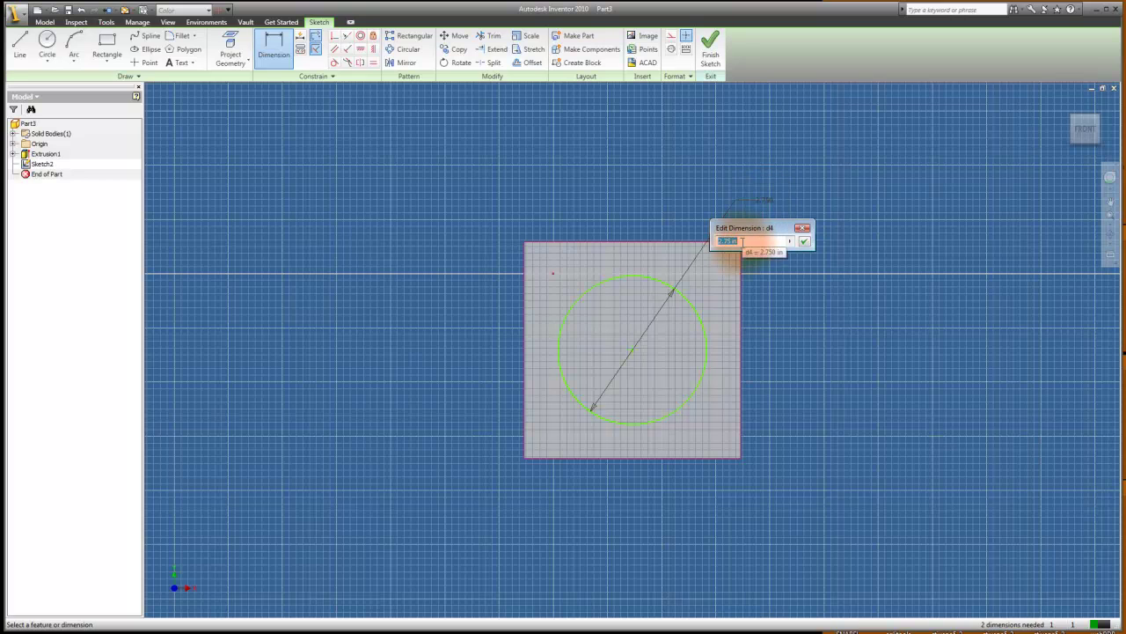
key("BackSpace")
key("Return")
Step: Dimension the circle's centre 2 in from the square's right edge
left_click(711, 56)
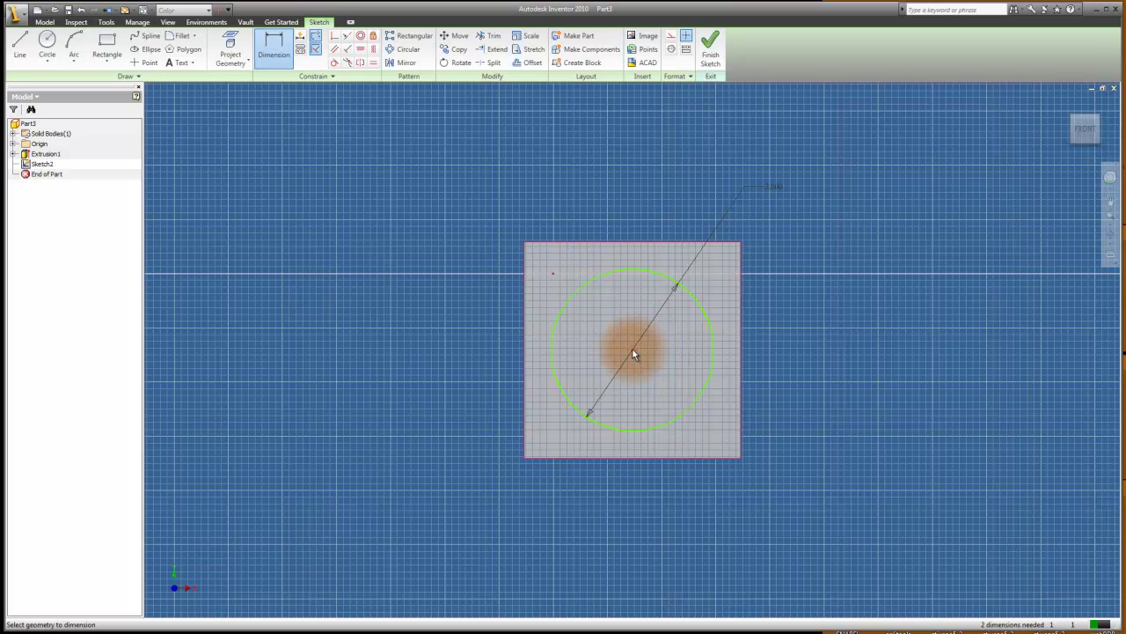
left_click(740, 361)
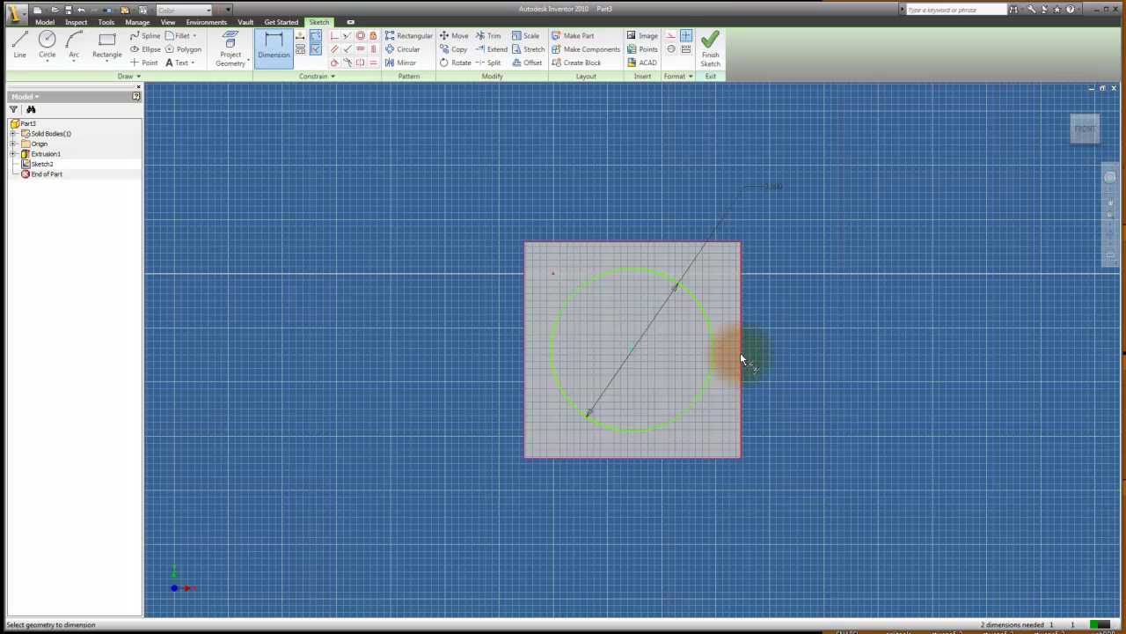
left_click(697, 500)
left_click(632, 357)
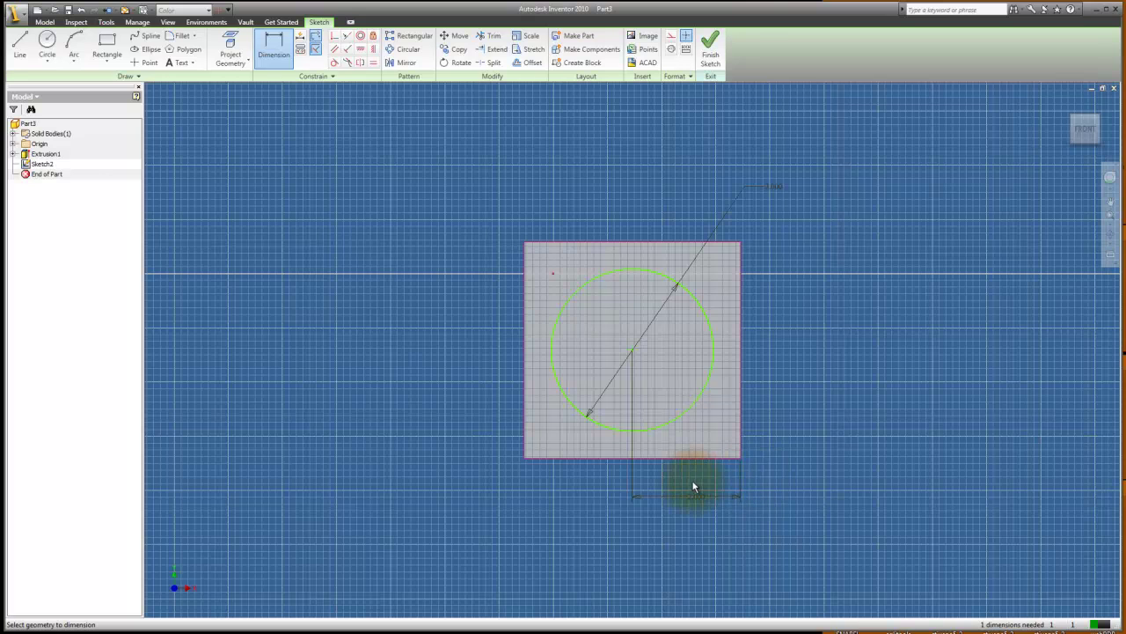
left_click(634, 290)
Step: Finish the sketch and extrude the 3 in circle as the profile
left_click(713, 54)
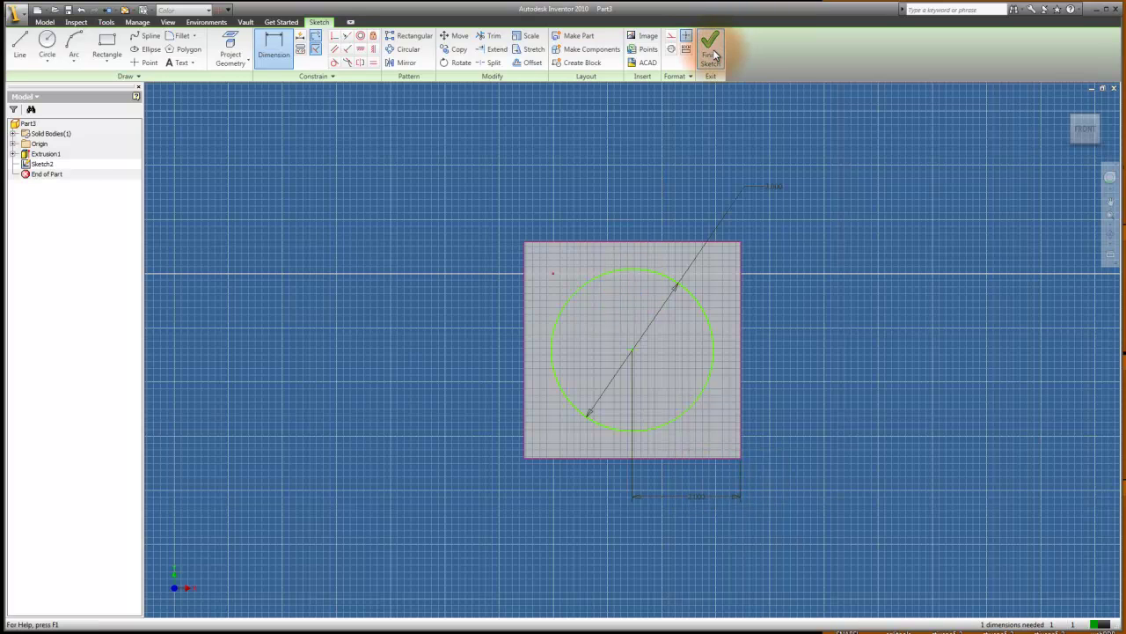
left_click(314, 88)
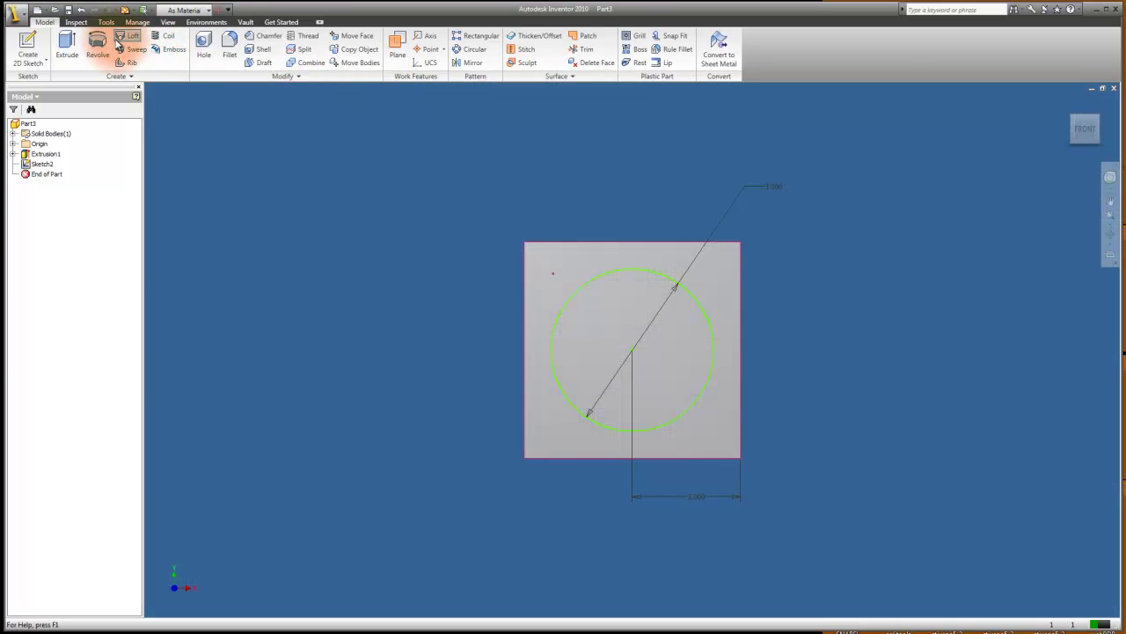
left_click(67, 46)
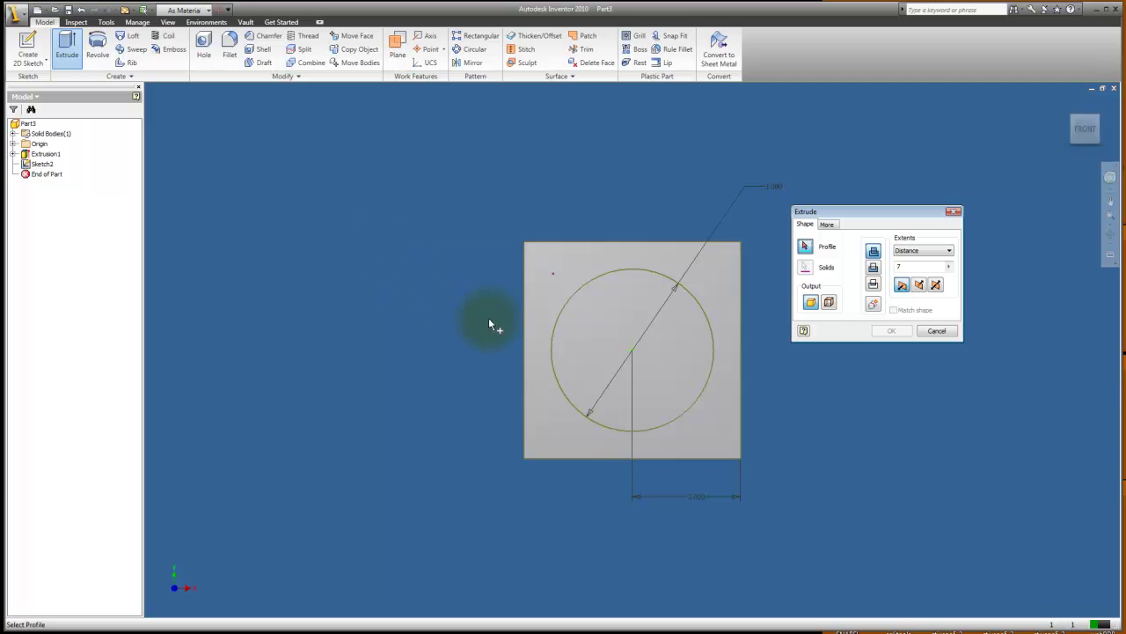
left_click(571, 276)
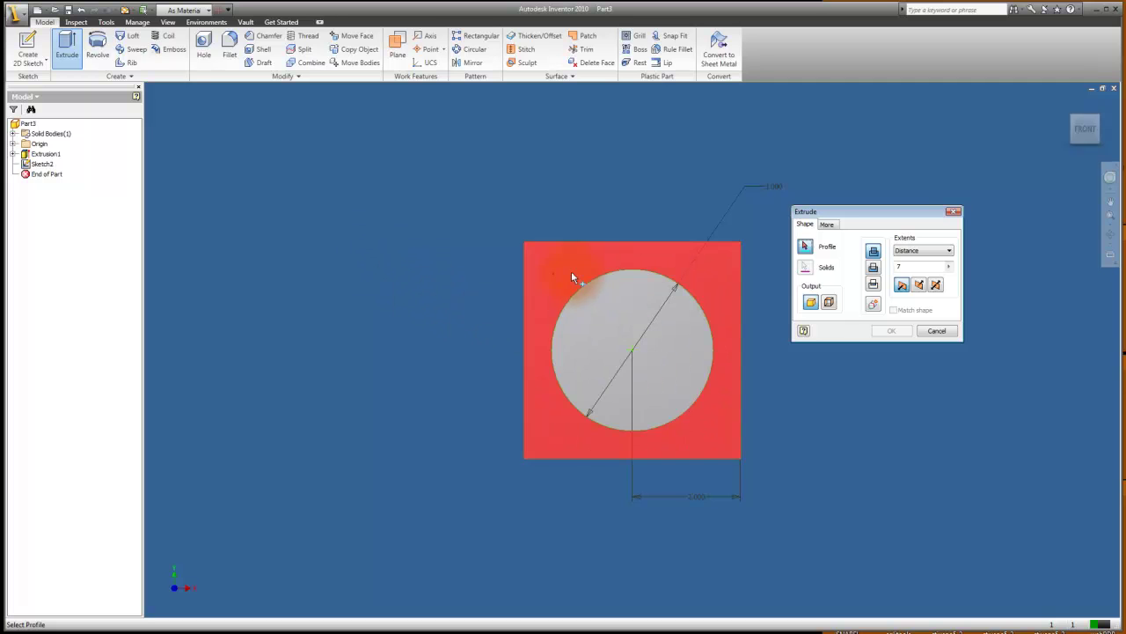
left_click(647, 309)
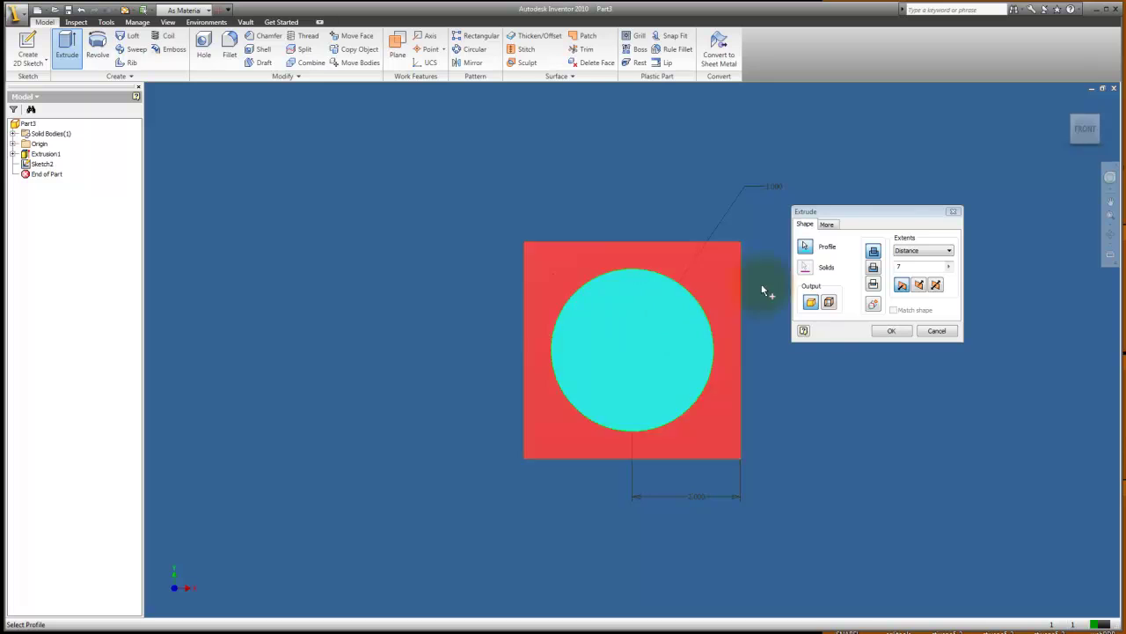
left_click(921, 264)
left_click(874, 252)
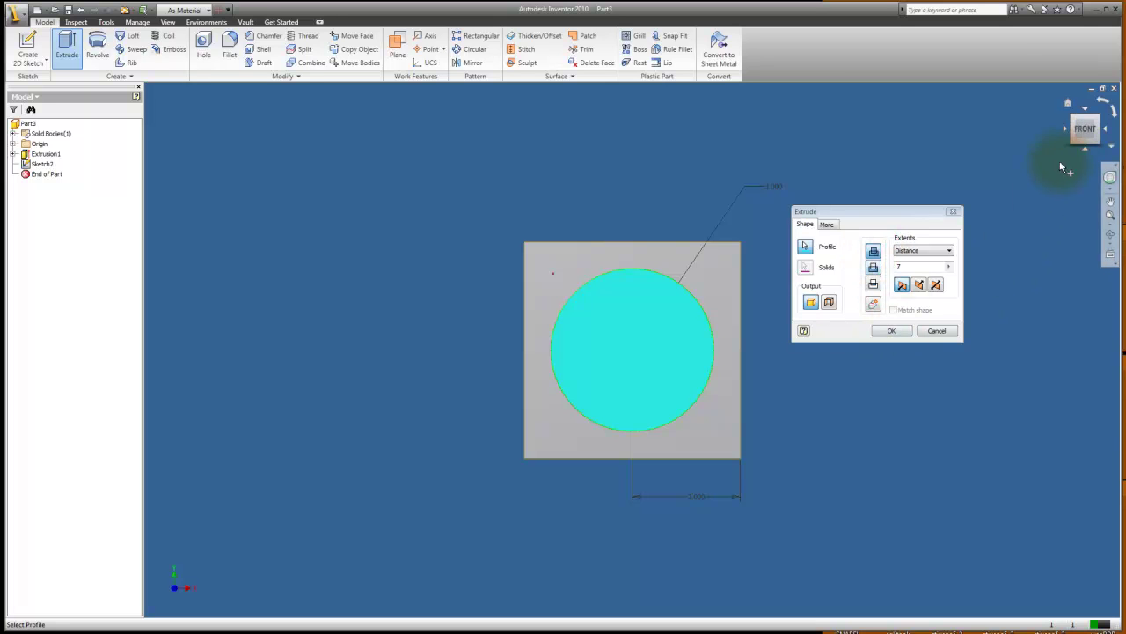
Step: Make the extrusion a downward cut into the block and apply the pocket depth
left_click(1072, 138)
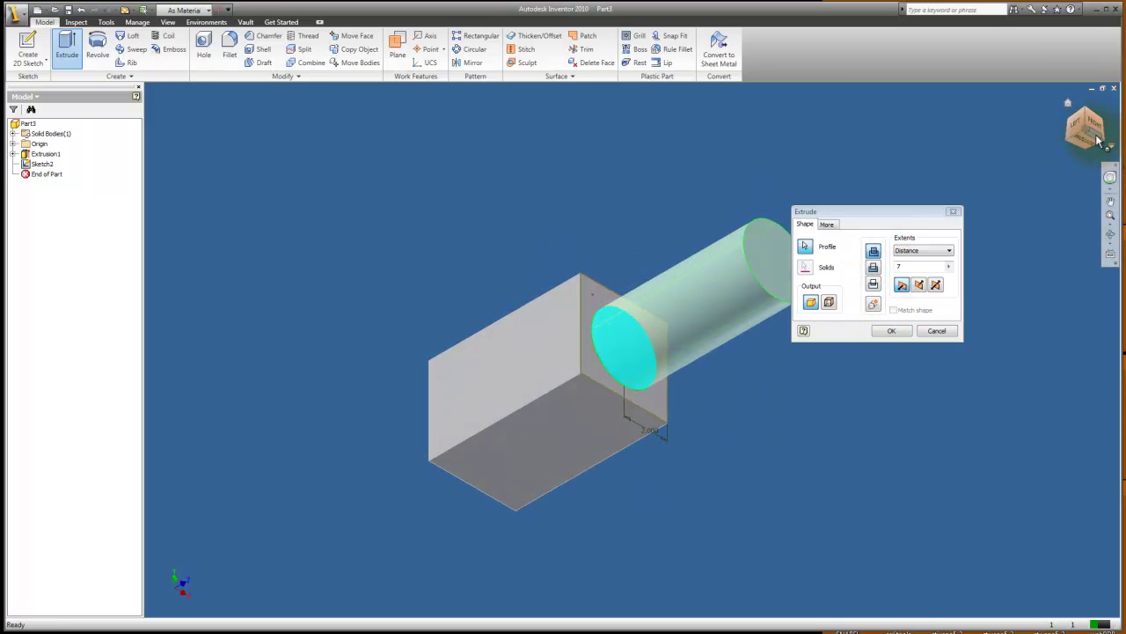
left_click(1078, 134)
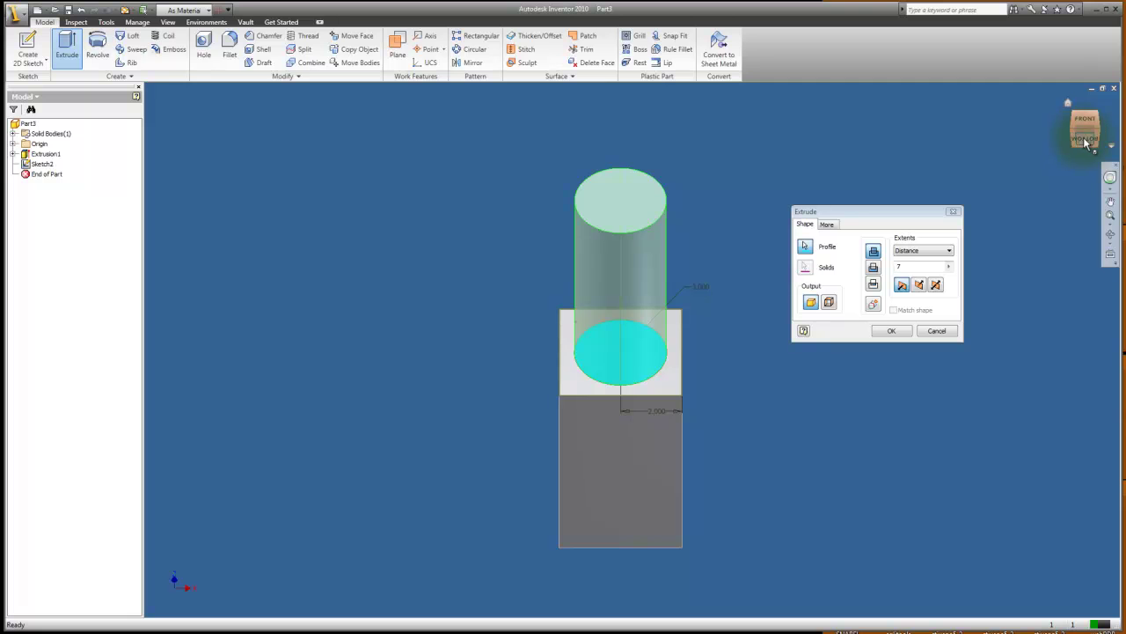
left_click(1075, 134)
left_click(1074, 132)
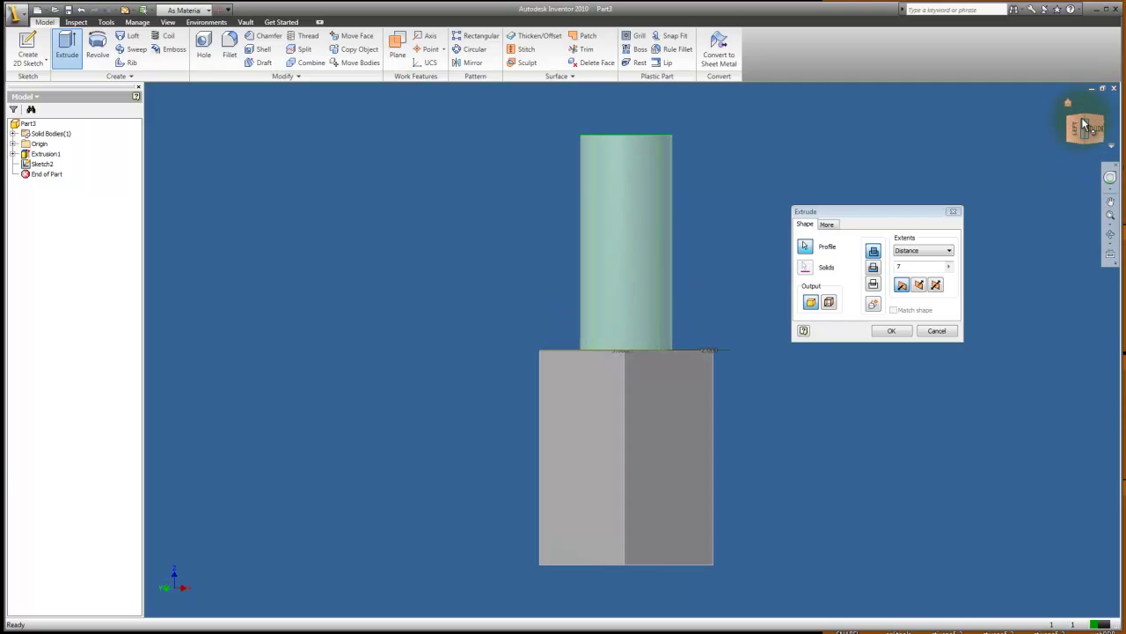
left_click(1083, 132)
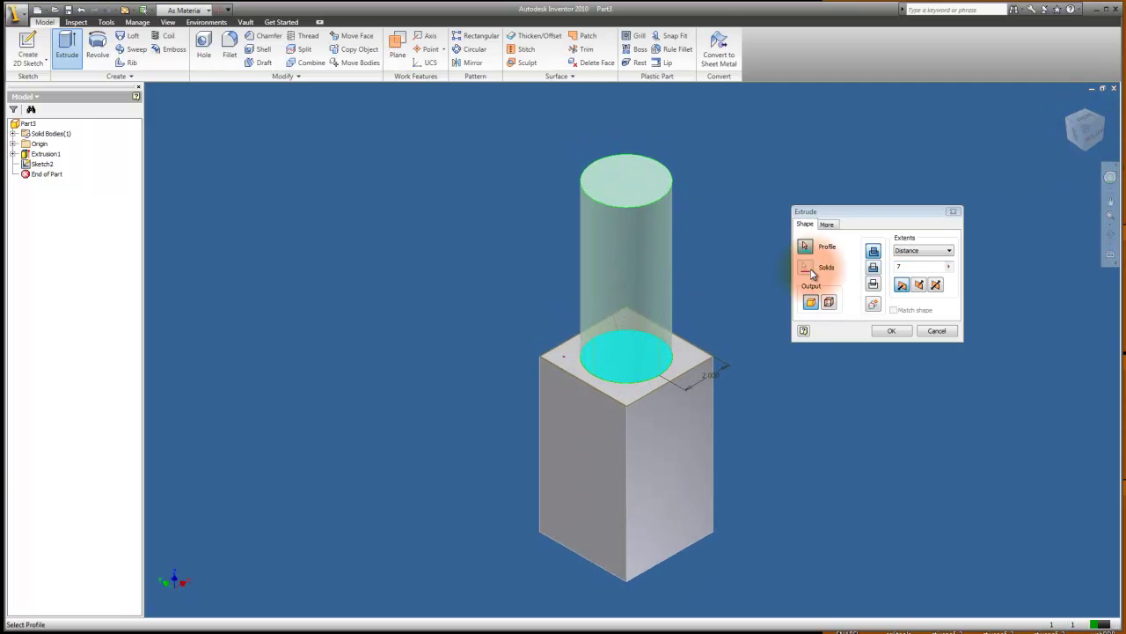
left_click(873, 270)
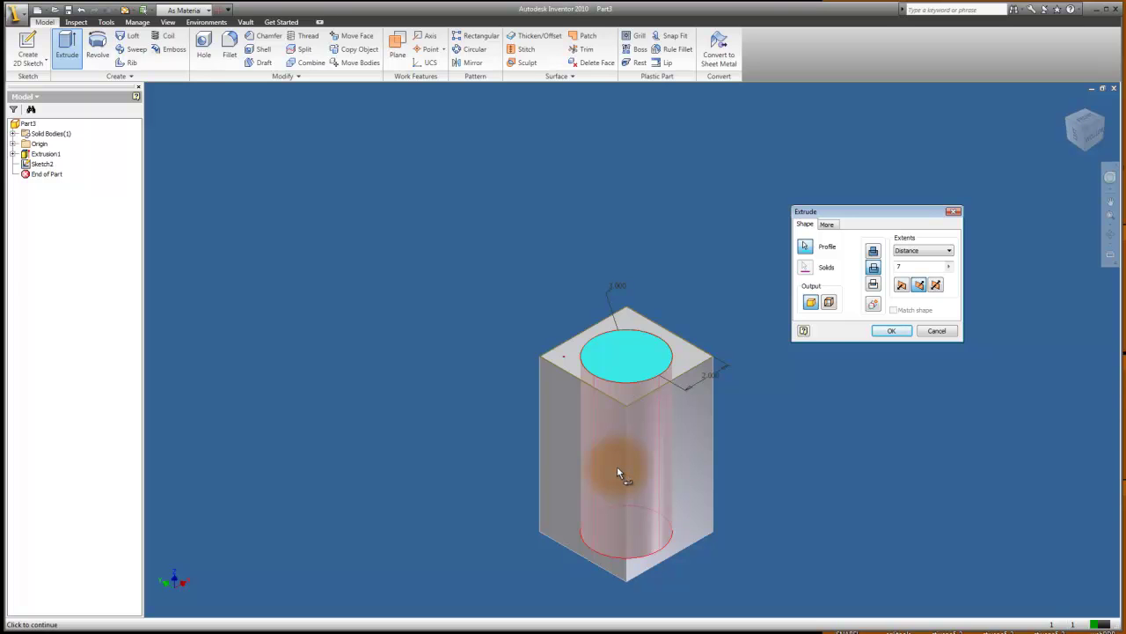
left_click(908, 264)
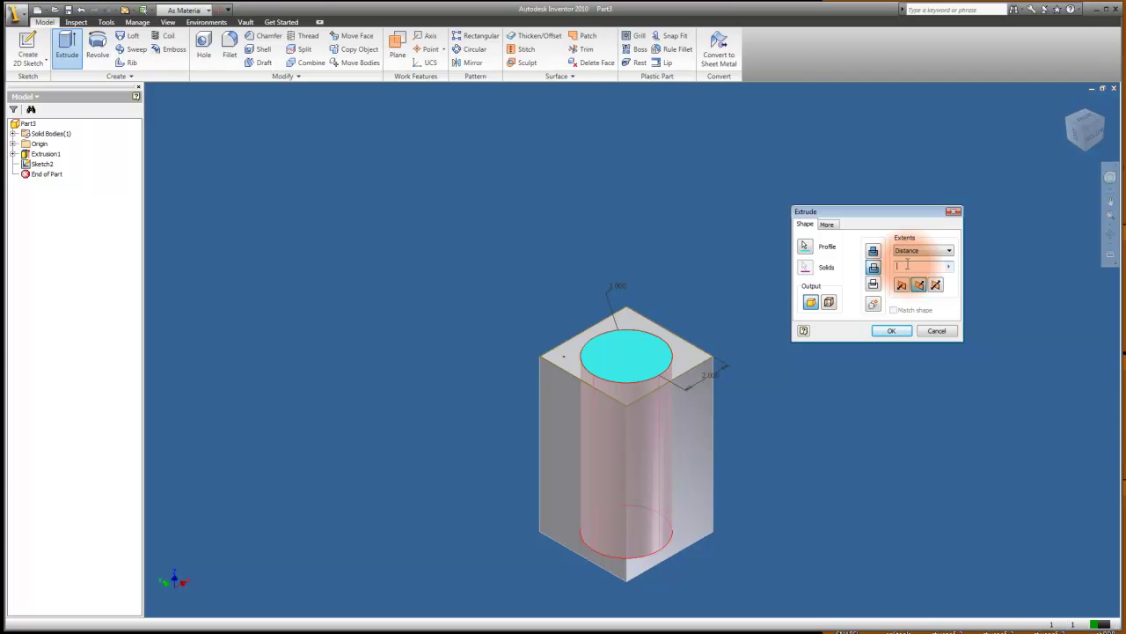
key("Return")
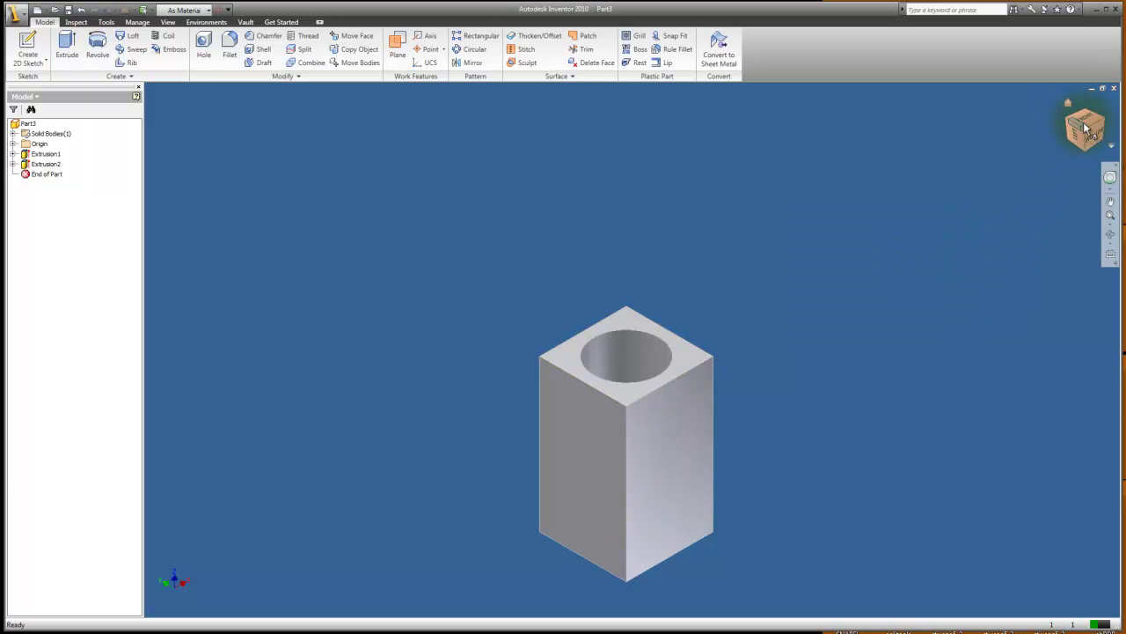
mouse_move(1085, 139)
left_mouse_down()
mouse_move(1084, 175)
mouse_move(1084, 141)
left_mouse_up()
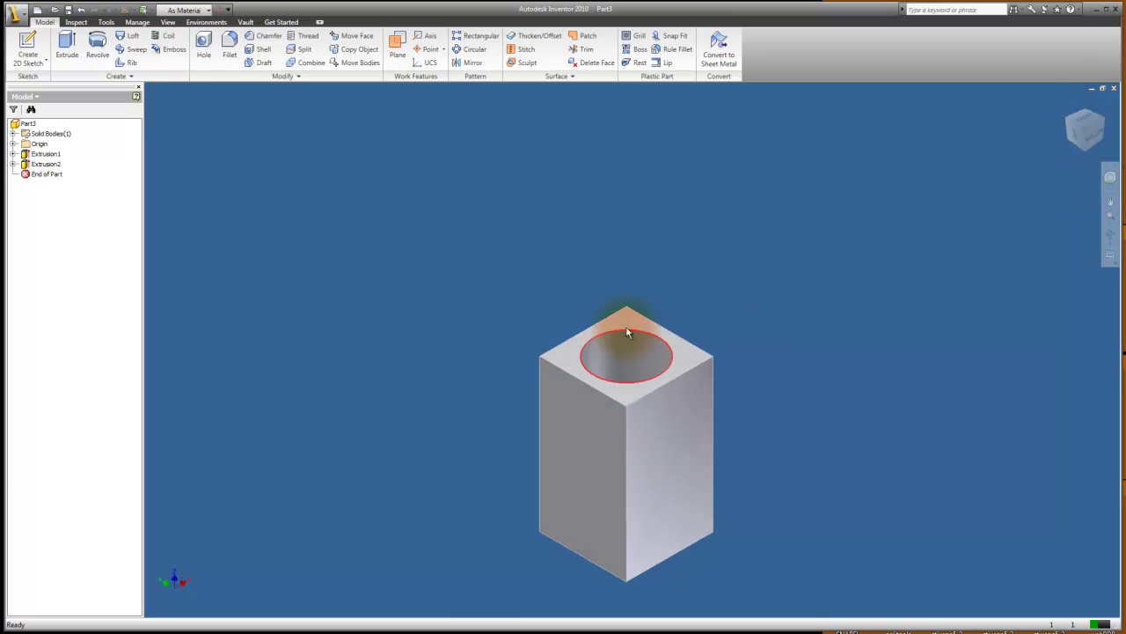
scroll(621, 330, "up", 3)
scroll(611, 389, "down", 5)
scroll(605, 440, "down", 3)
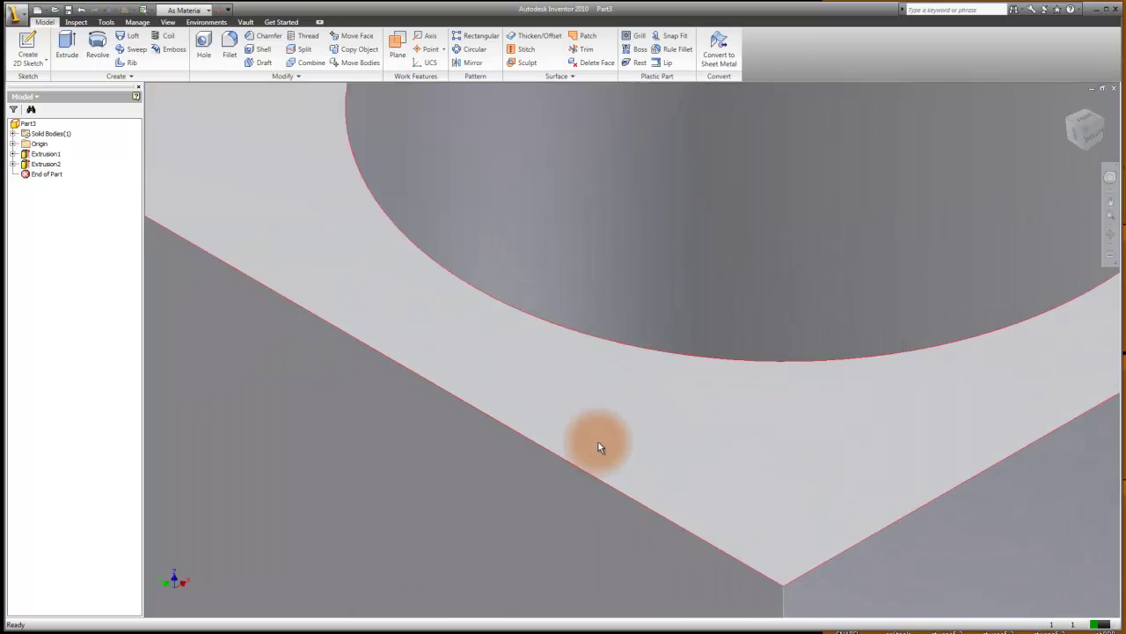
scroll(598, 442, "up", 10)
scroll(596, 374, "down", 8)
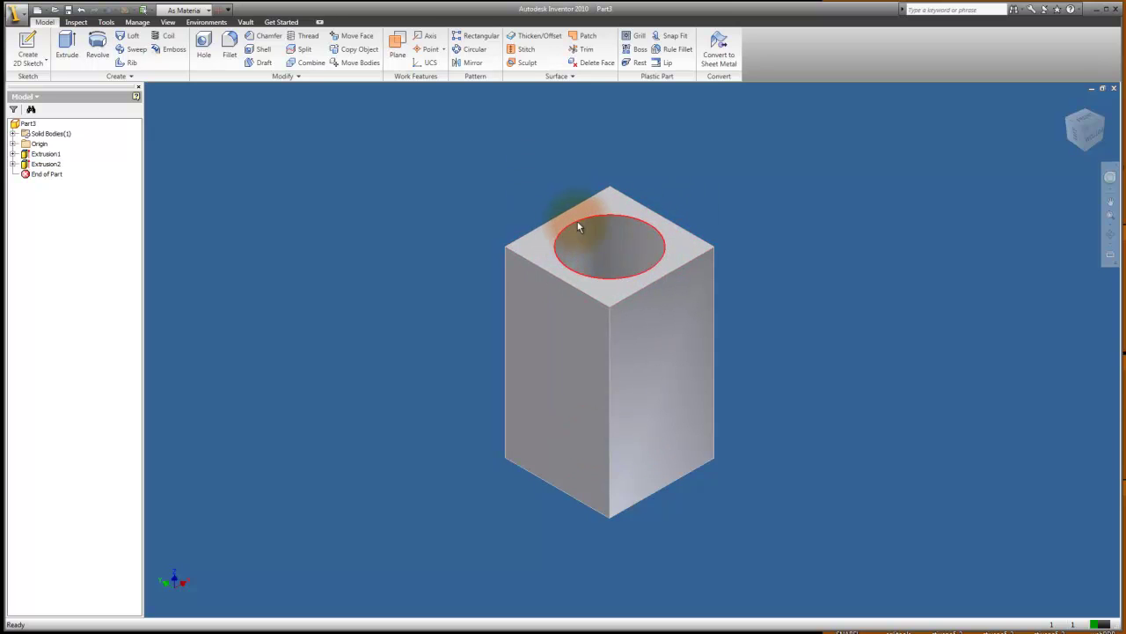
left_click(639, 226)
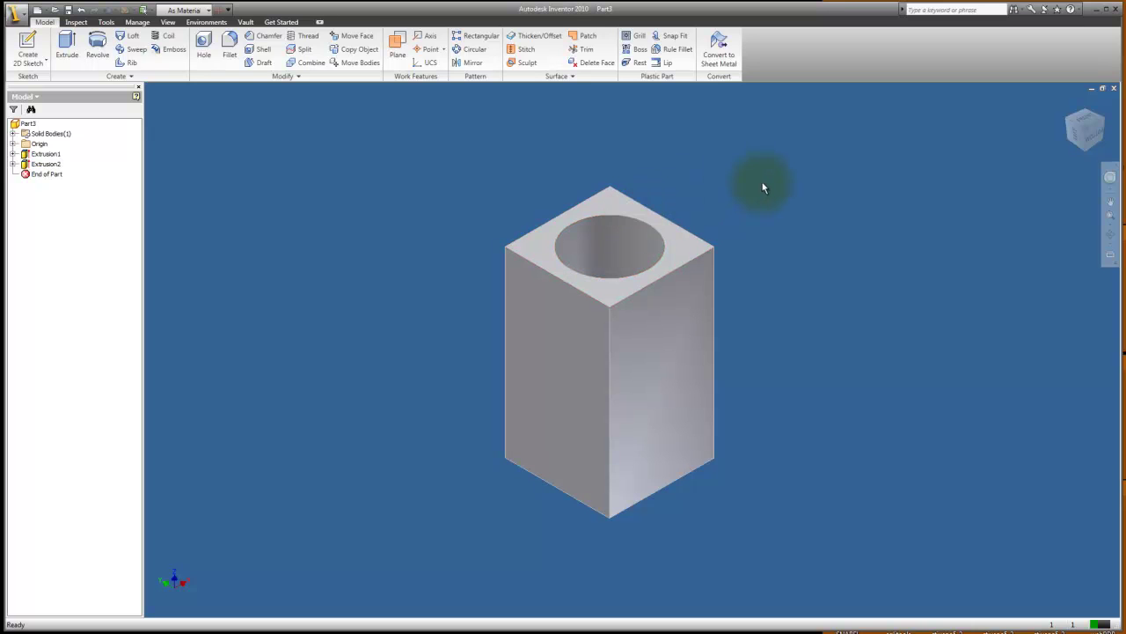
left_click(229, 46)
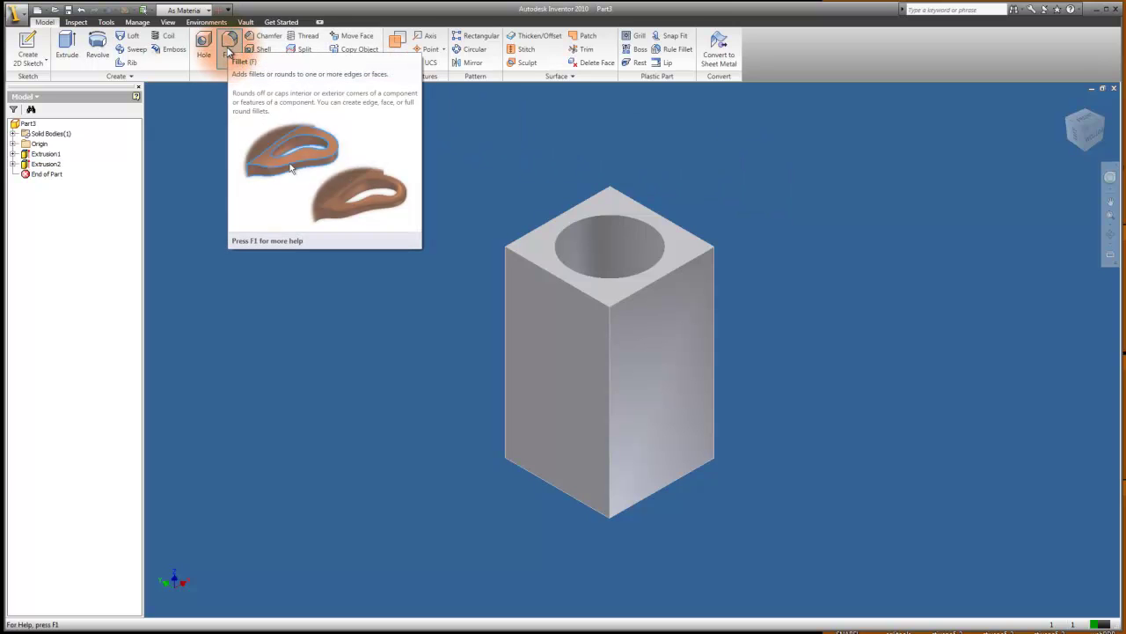
Step: Apply a 0.1 in fillet to the round pocket's top circular edge
left_click(230, 41)
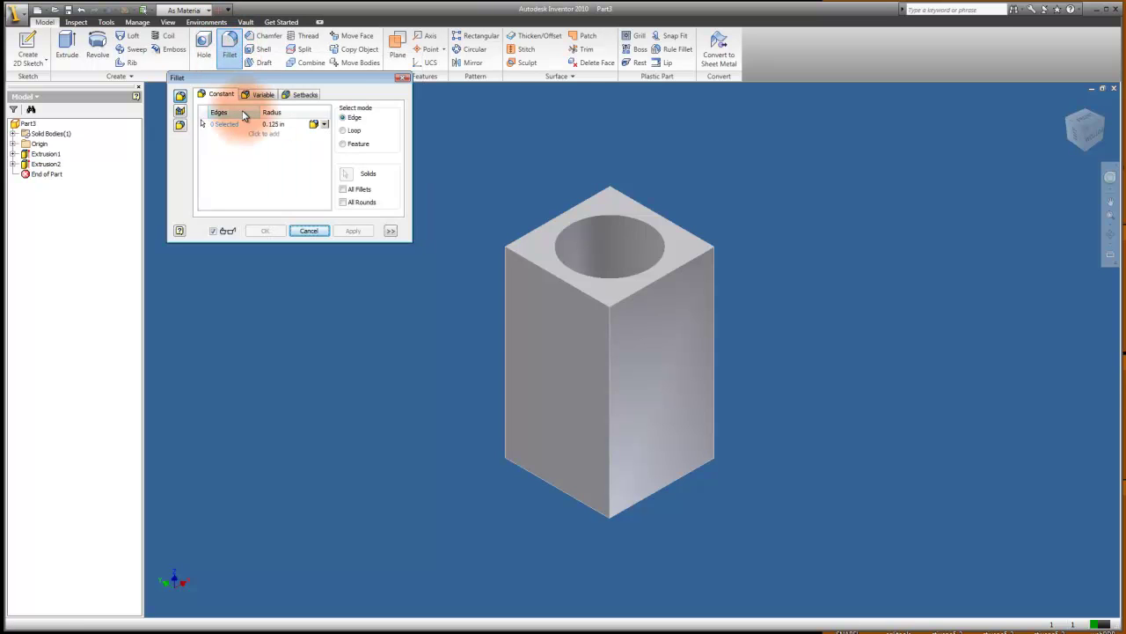
left_click_drag(280, 92, 295, 144)
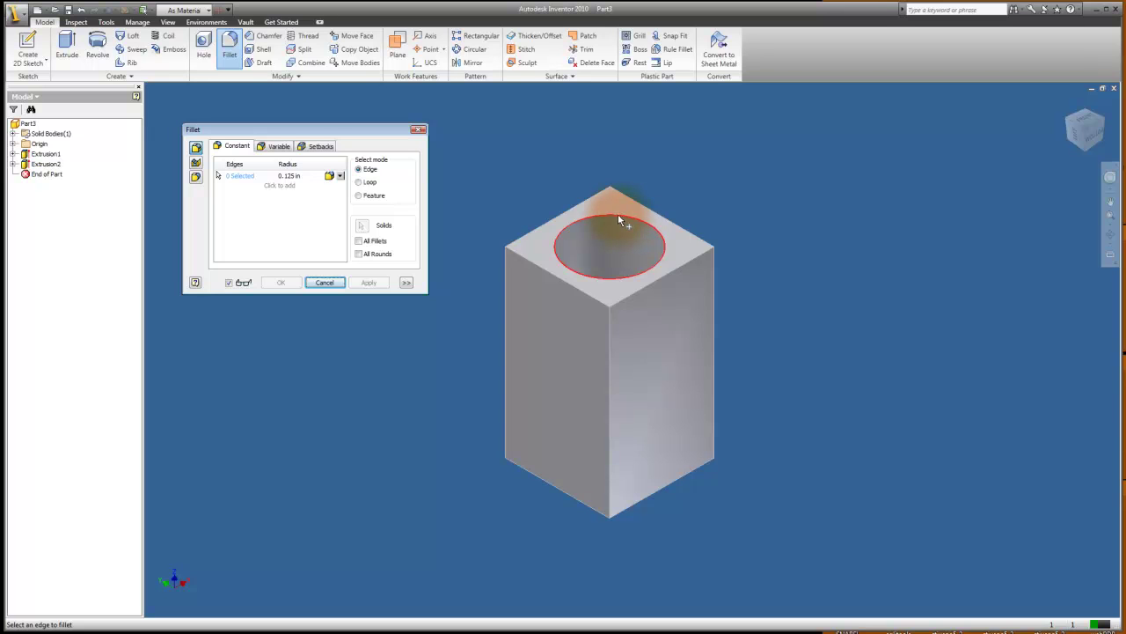
left_click(564, 235)
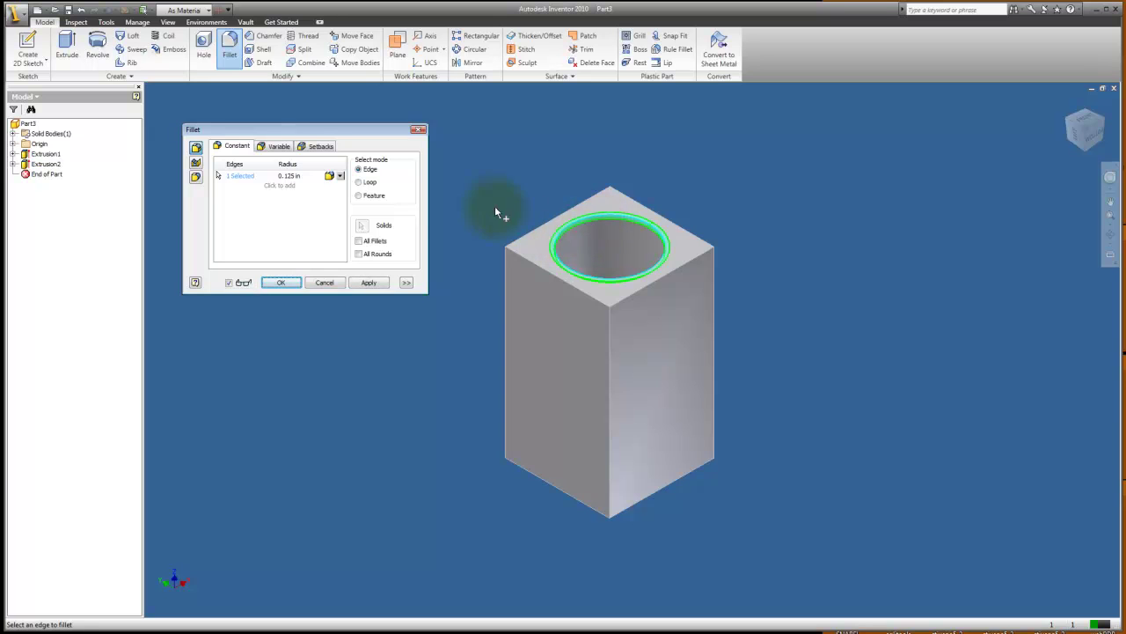
left_click(289, 176)
left_click(306, 176)
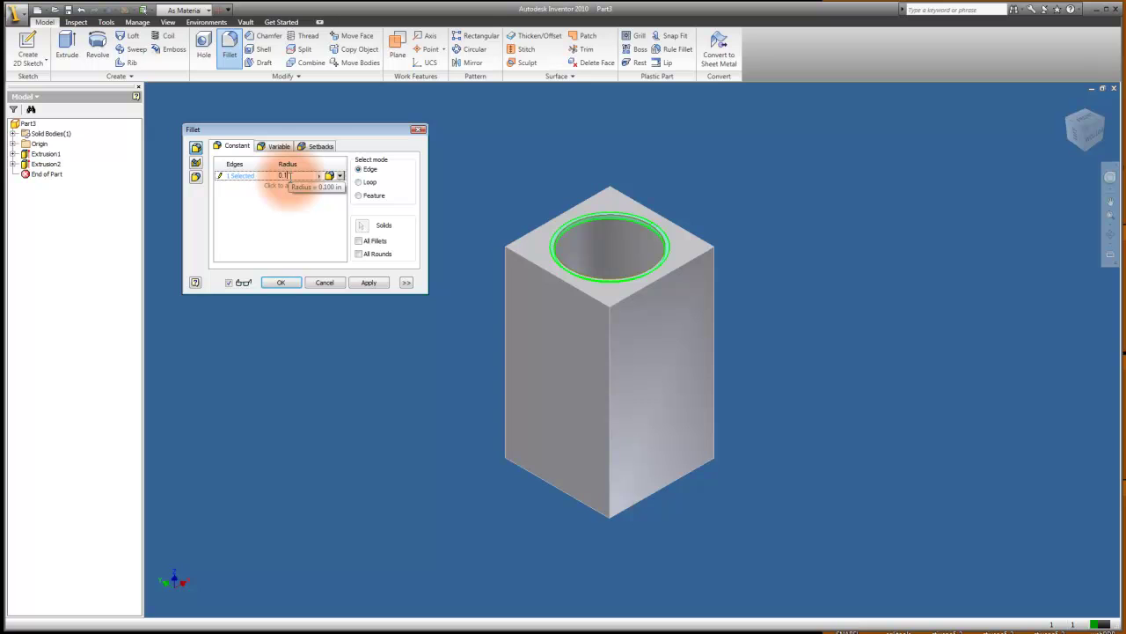
left_click(369, 282)
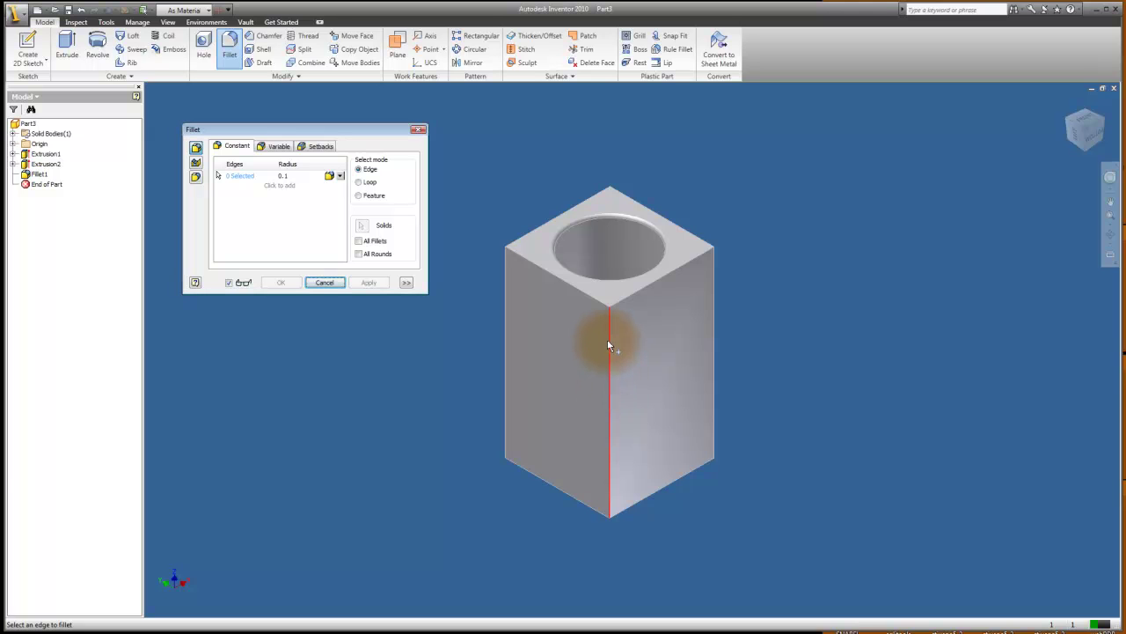
Step: Select the block's four vertical, four top and four bottom edges for filleting
left_click(607, 339)
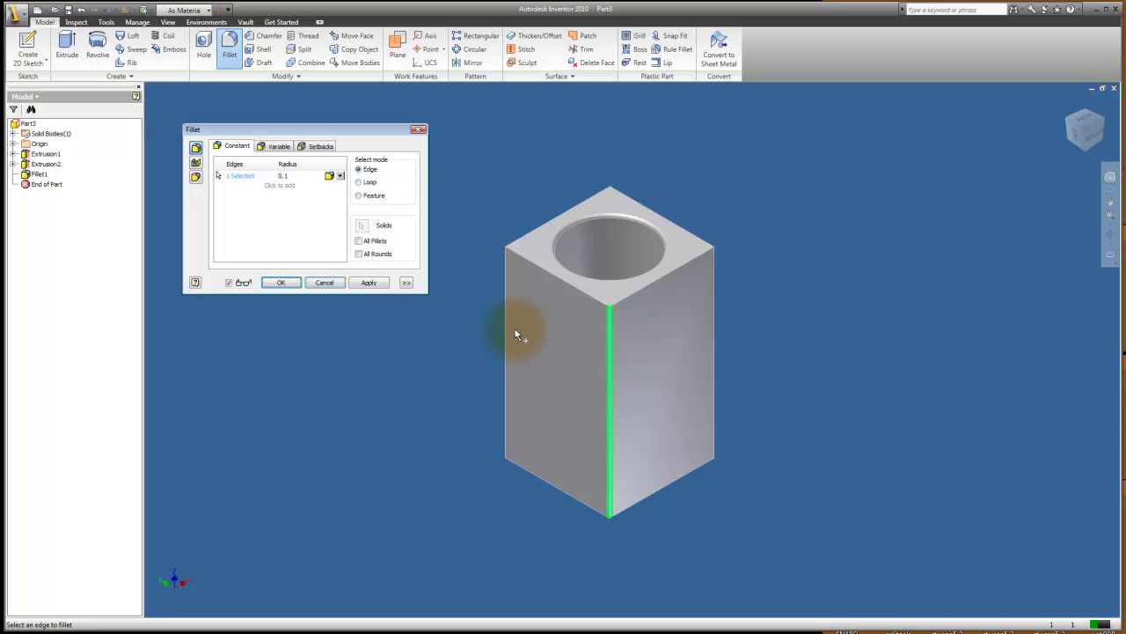
left_click(506, 331)
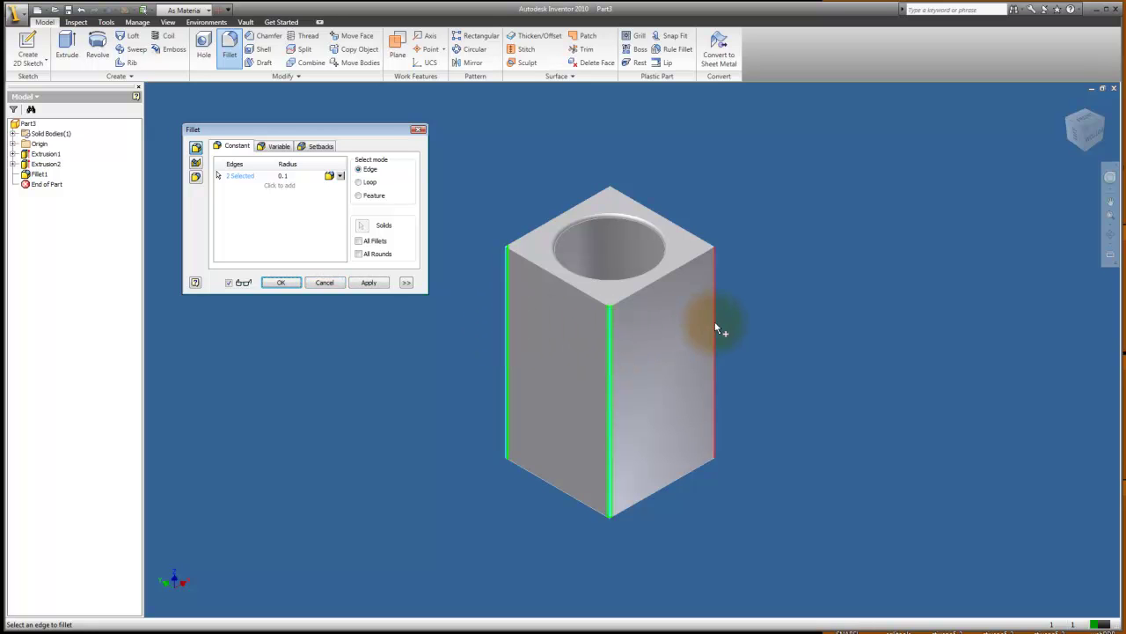
left_click(714, 328)
left_click(1105, 130)
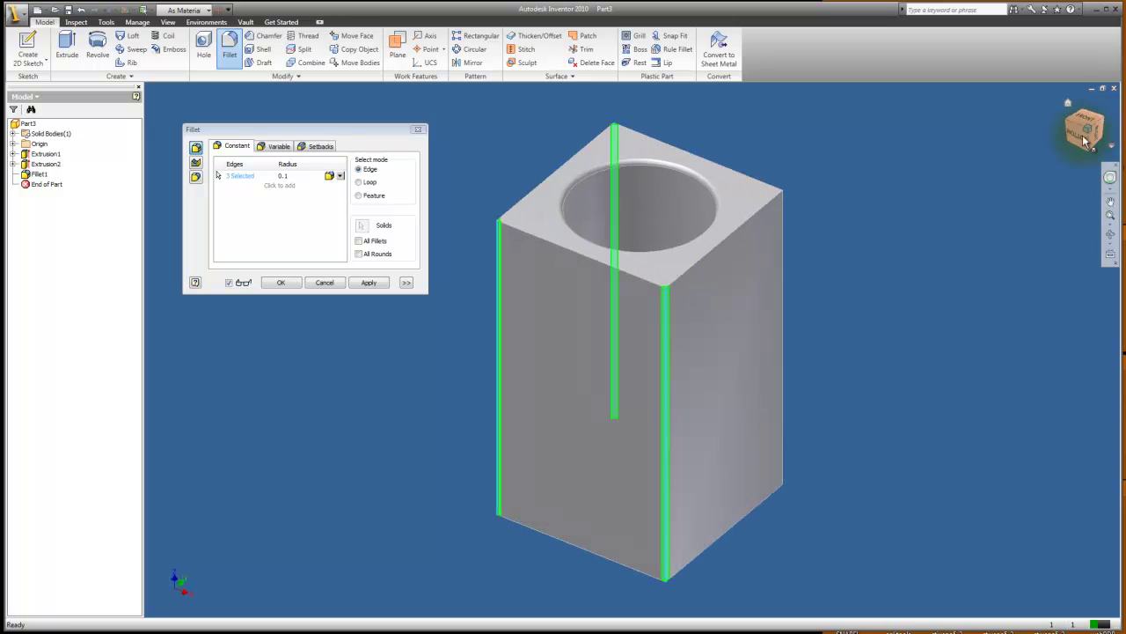
left_click(785, 252)
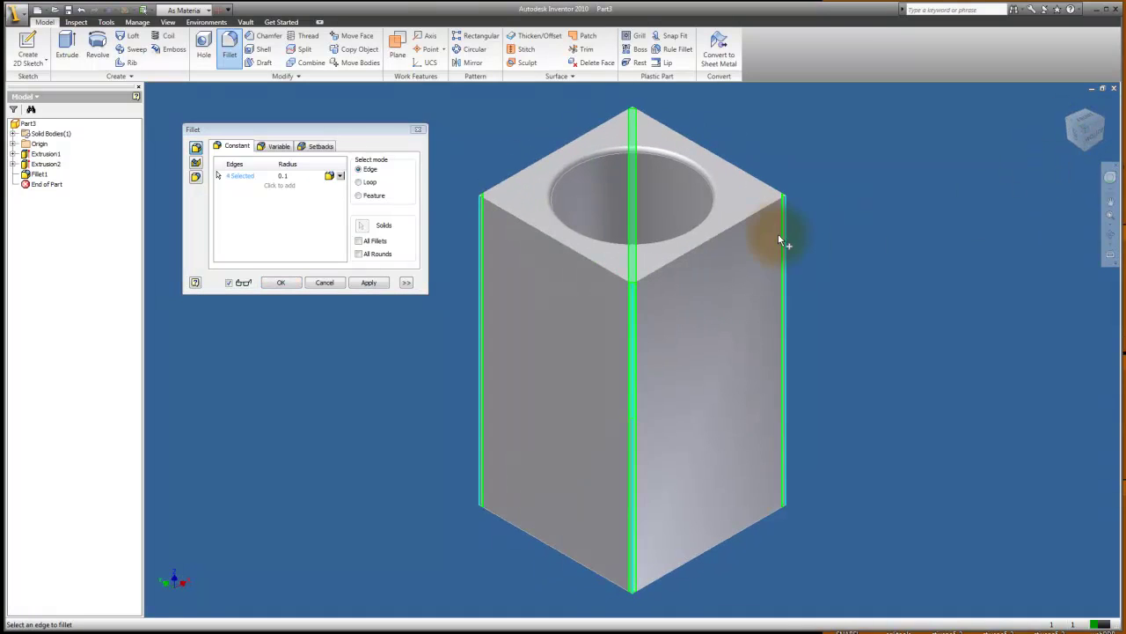
left_click(757, 199)
left_click(739, 170)
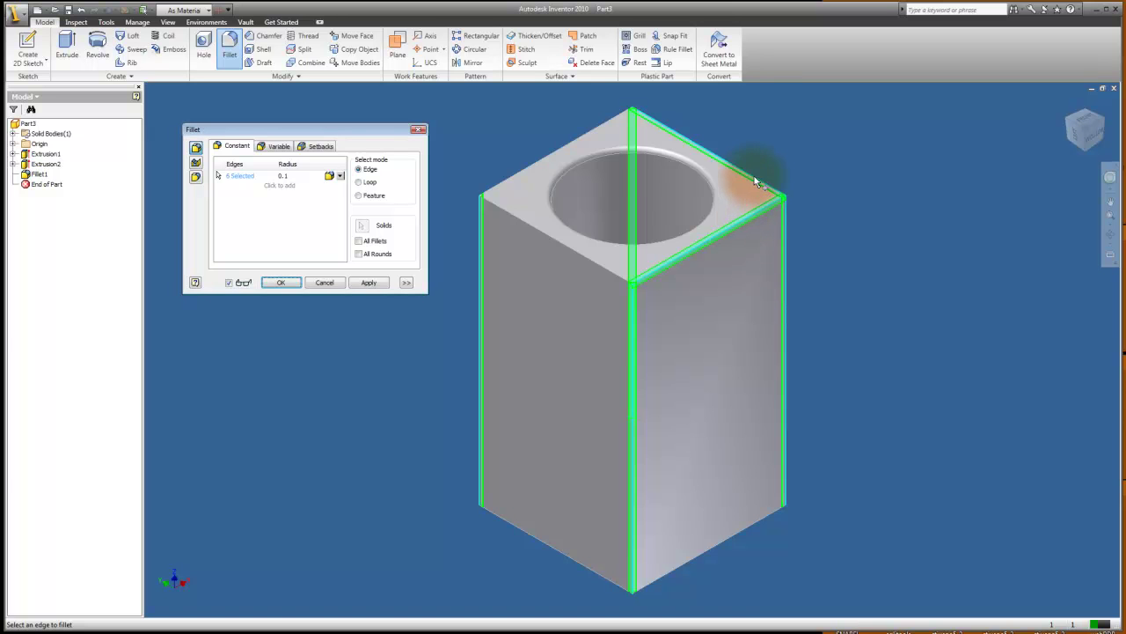
left_click(572, 144)
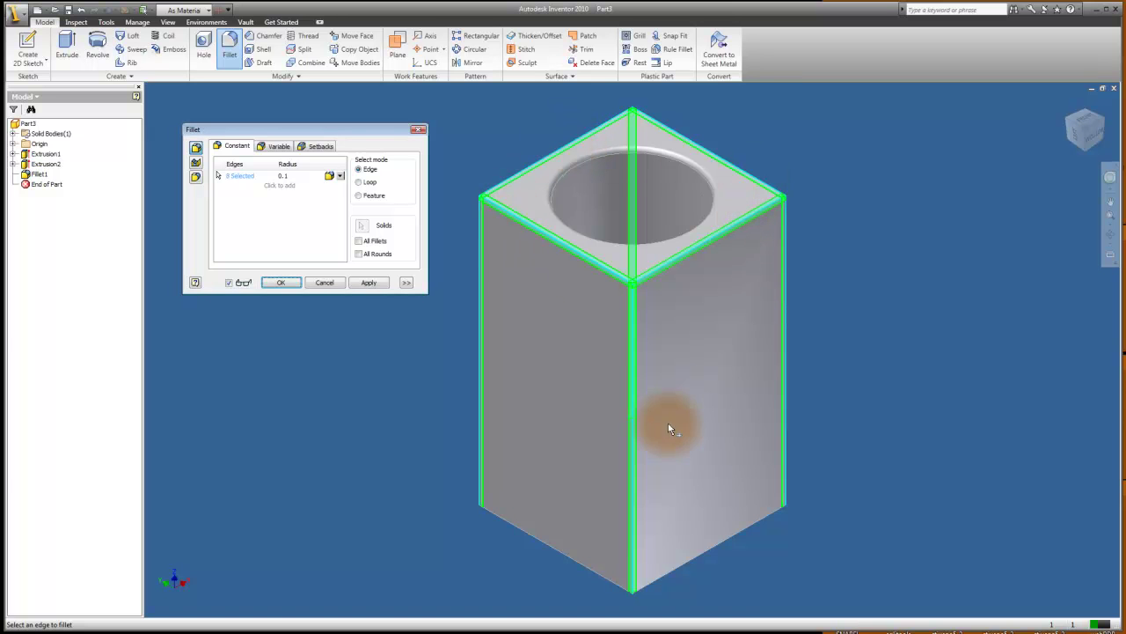
left_click(574, 557)
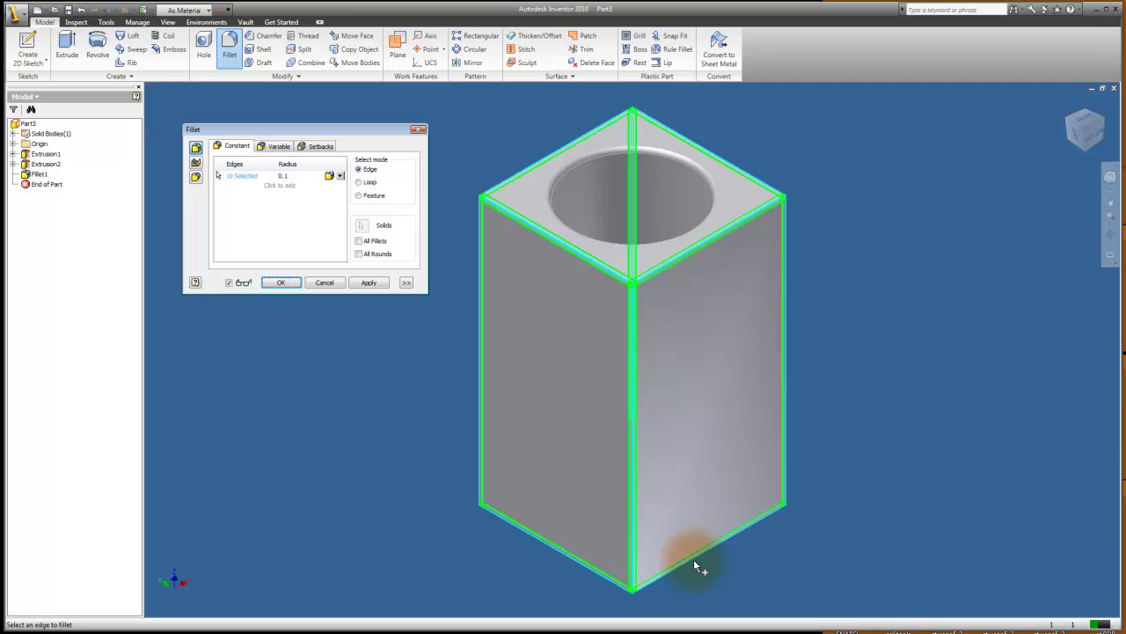
left_click_drag(1068, 116, 945, 280)
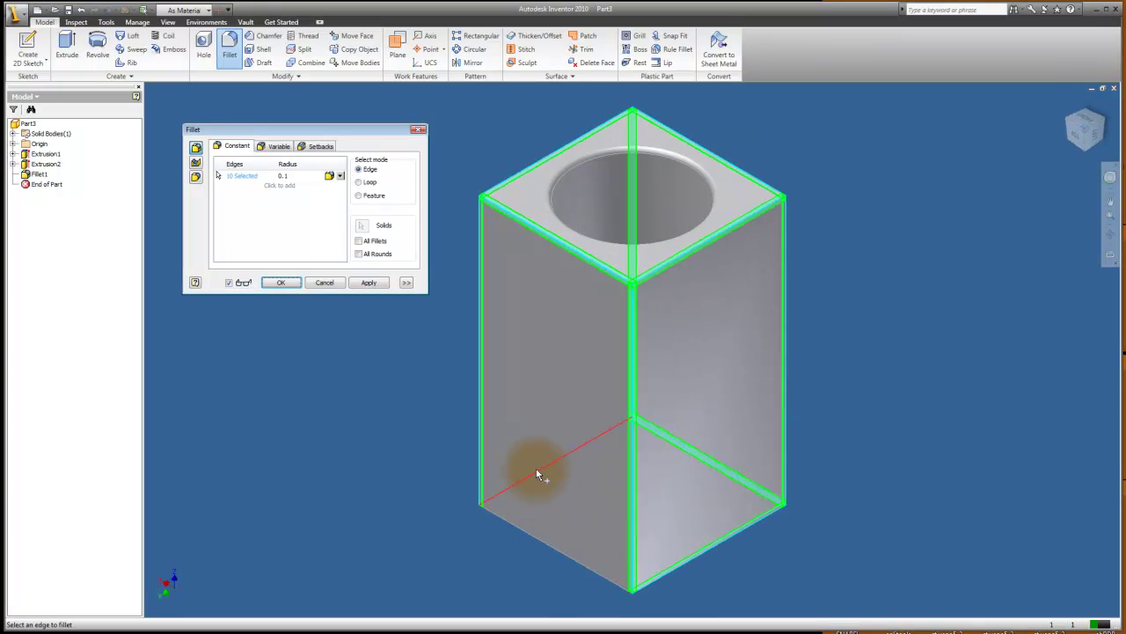
left_click(539, 475)
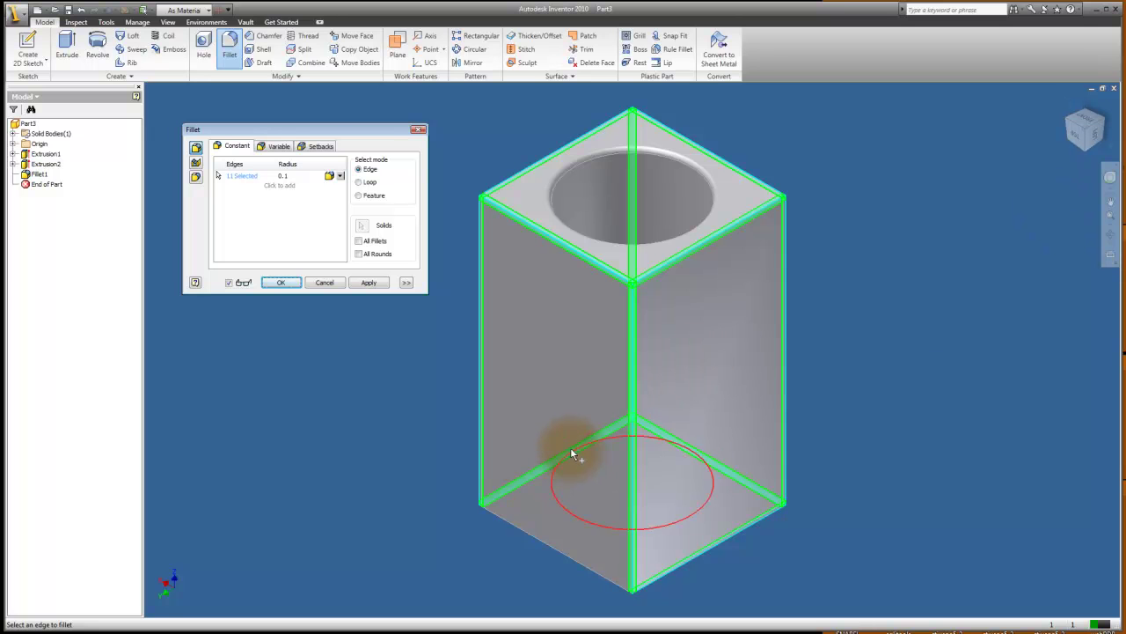
left_click(513, 525)
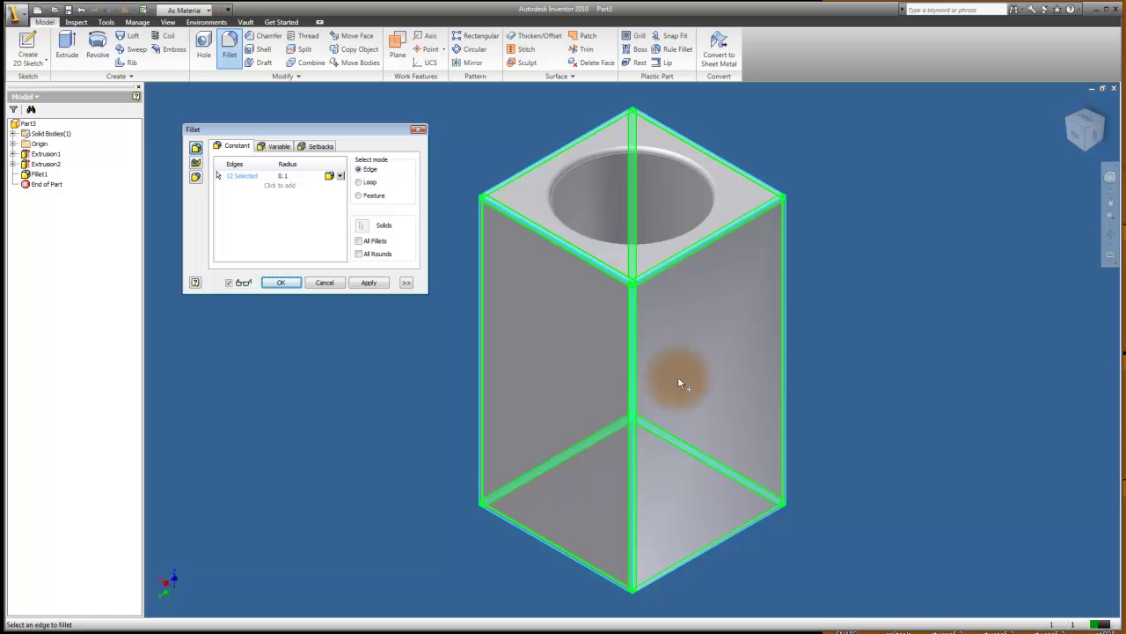
left_click_drag(1111, 131, 1101, 128)
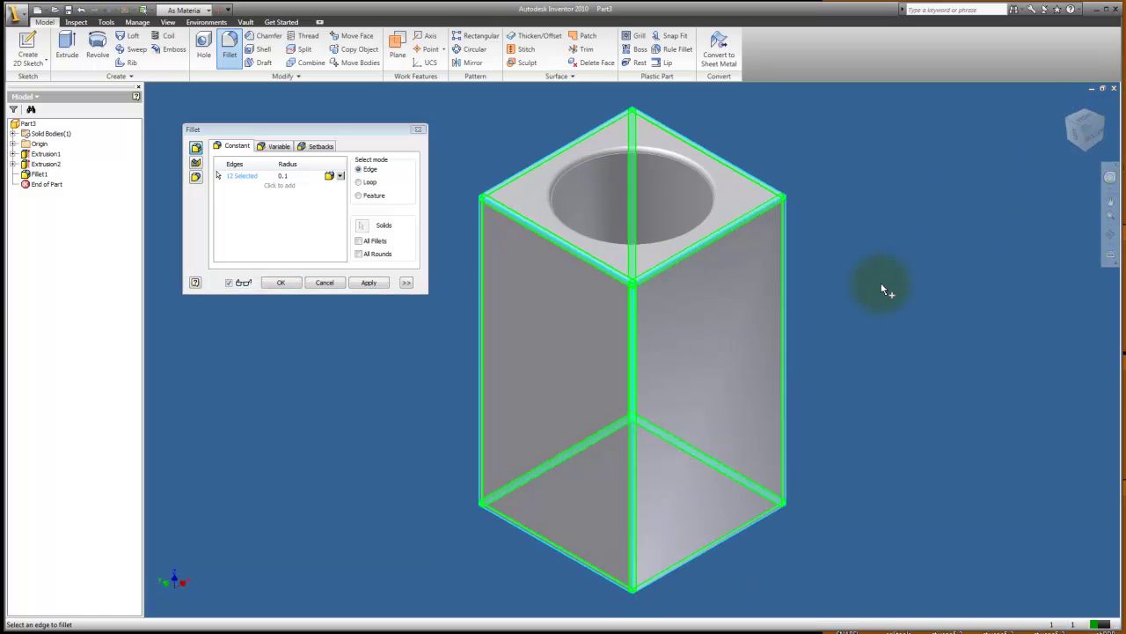
left_click(1089, 152)
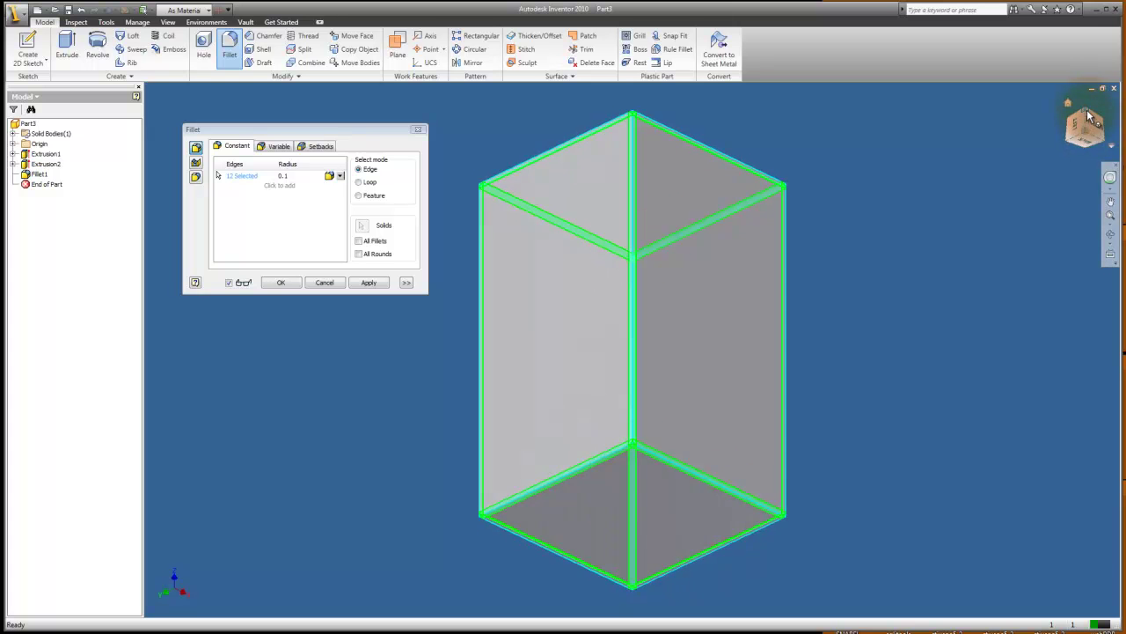
left_click(1091, 118)
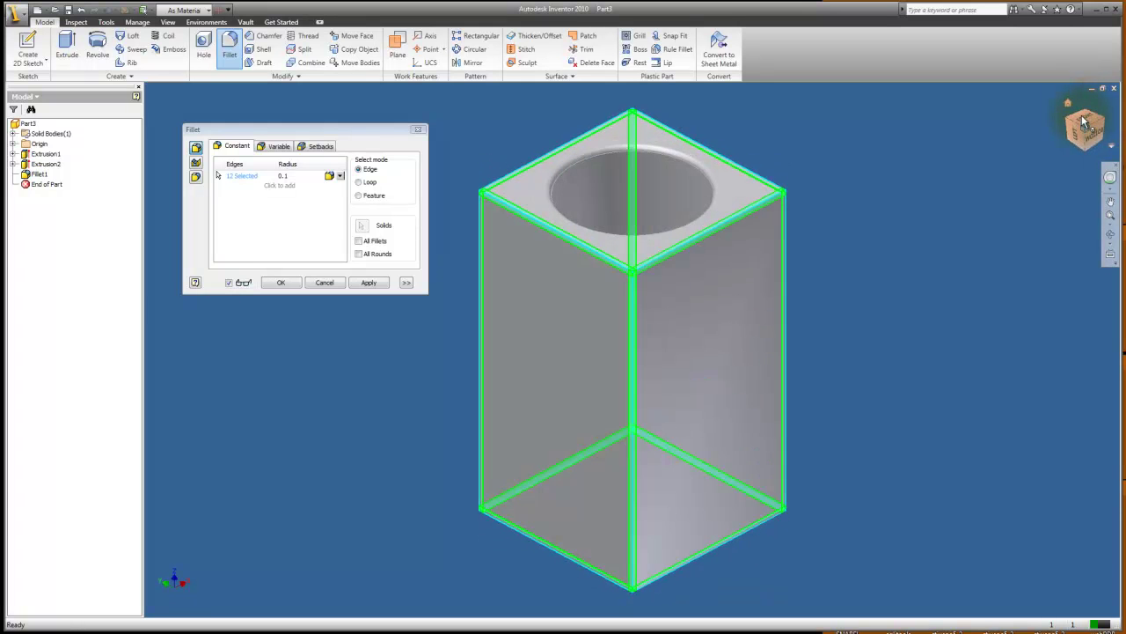
Step: Apply a 0.125 in radius to the twelve edges and close the Fillet dialog
left_click(302, 176)
type("25")
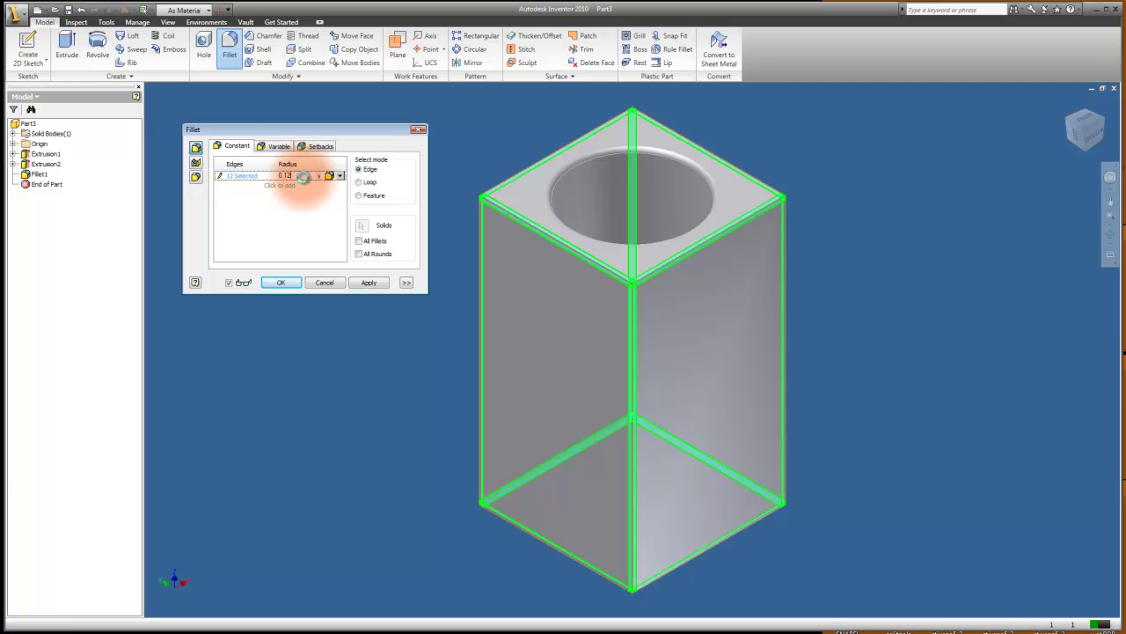
left_click(368, 282)
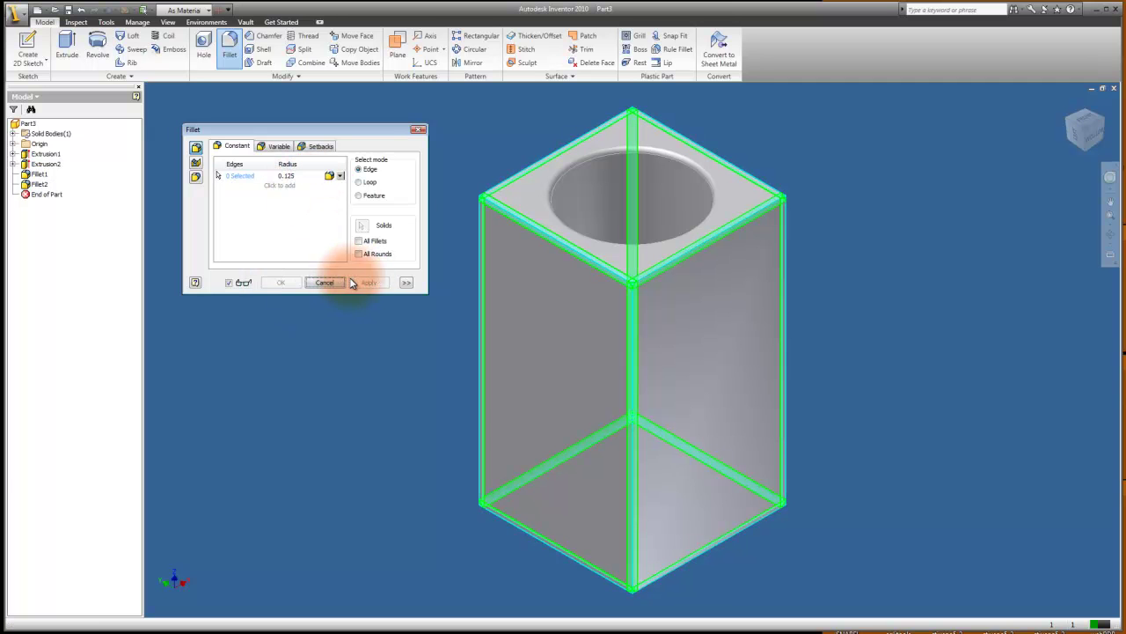
left_click(419, 130)
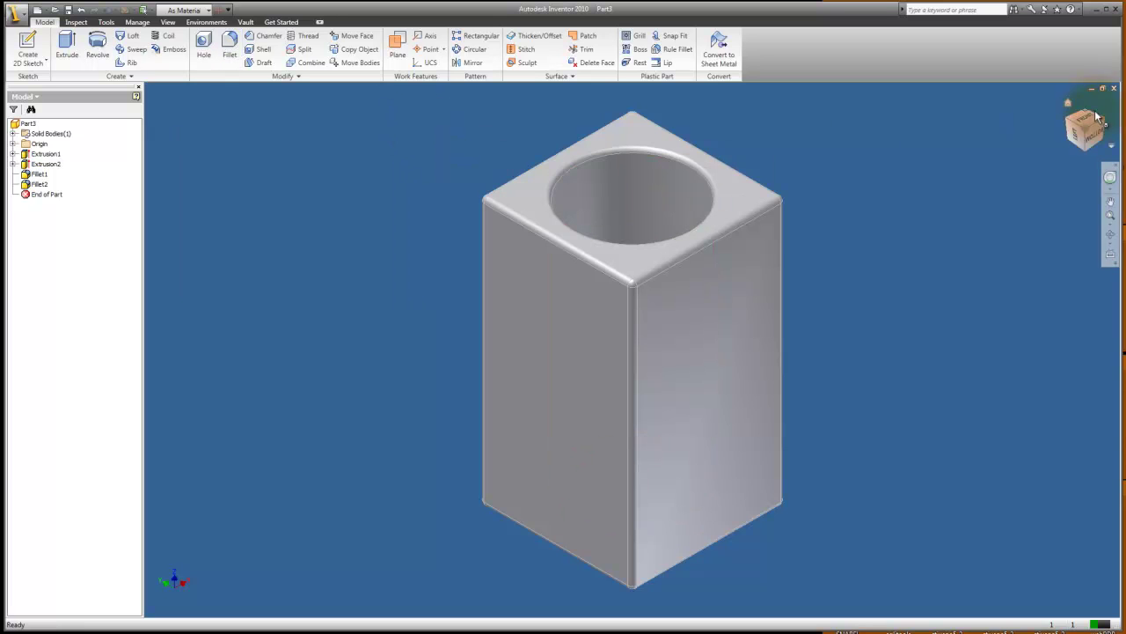
left_click_drag(1100, 122, 1109, 129)
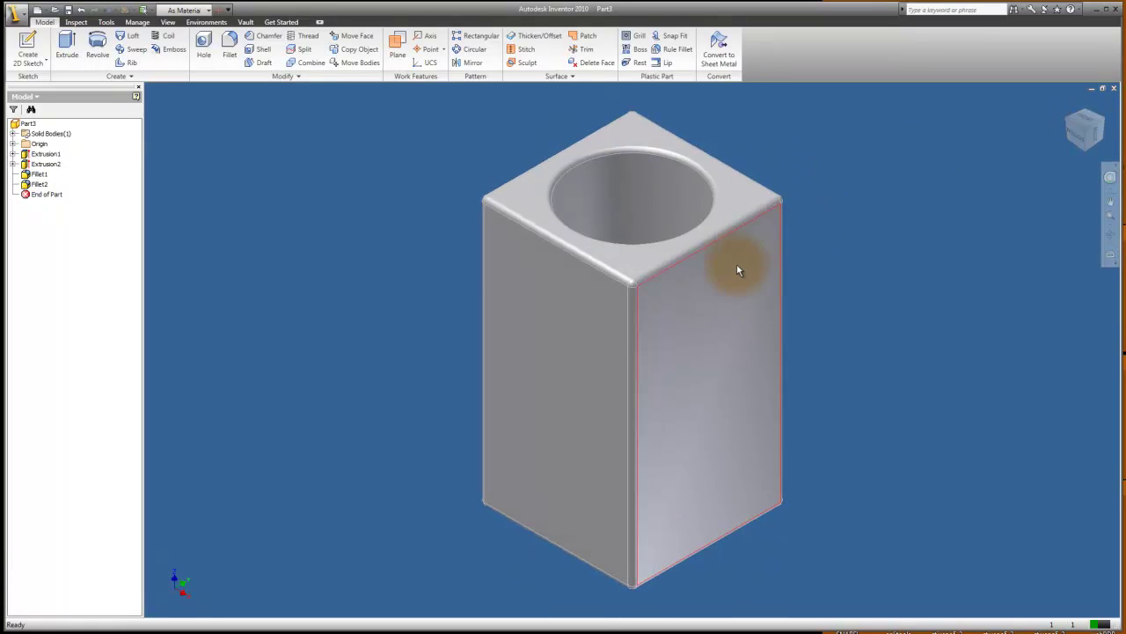
left_click(626, 139)
left_click(464, 170)
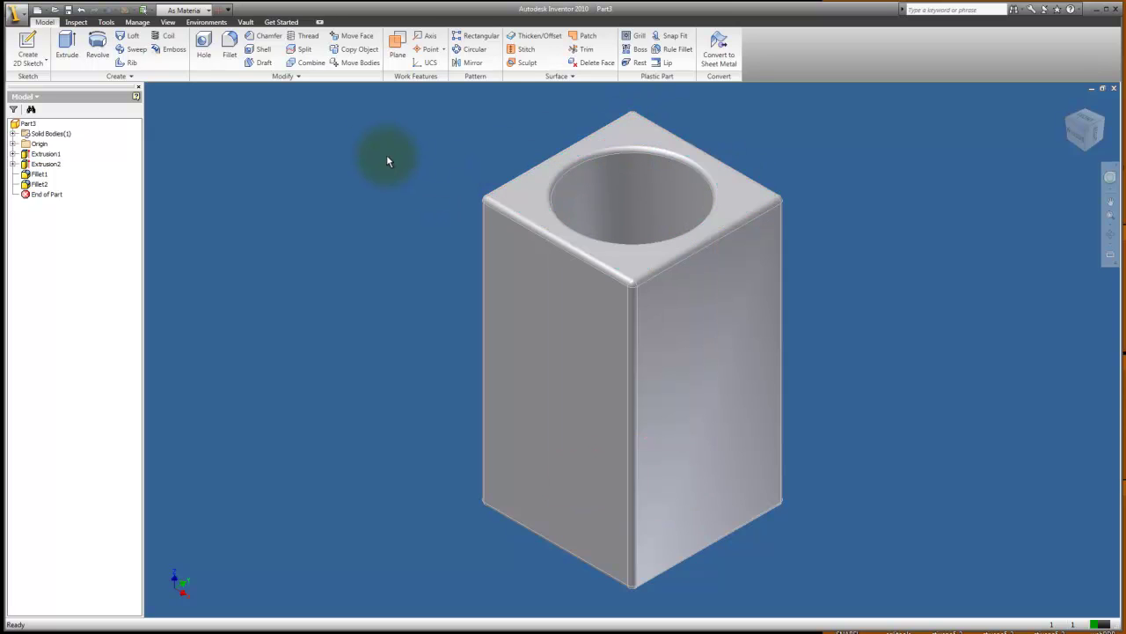
left_click(105, 22)
left_click(135, 22)
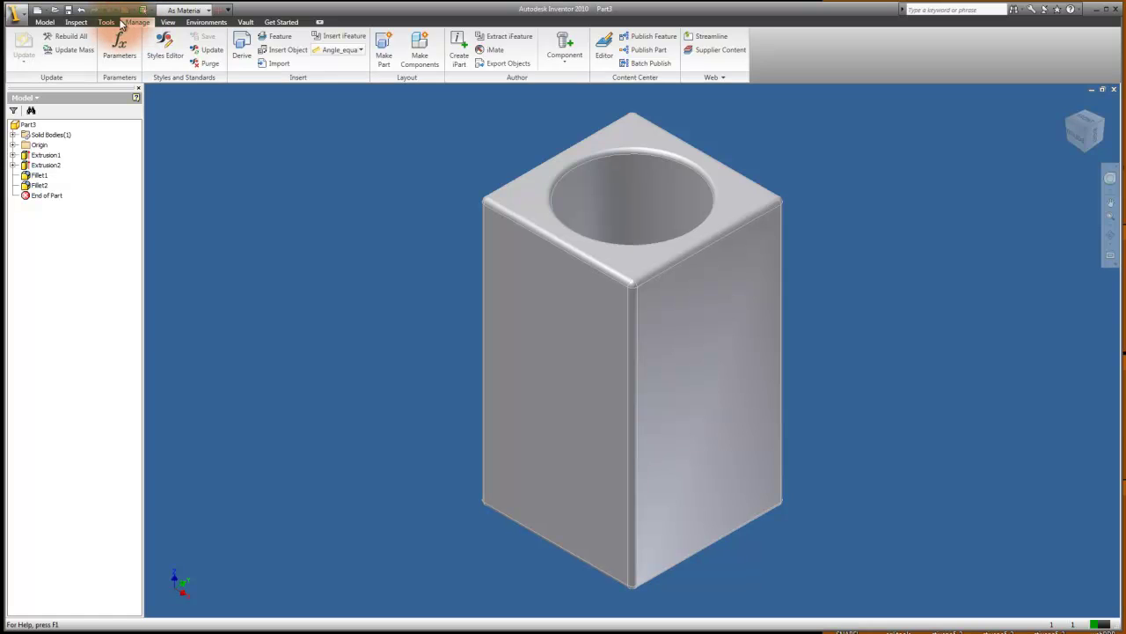
left_click(106, 22)
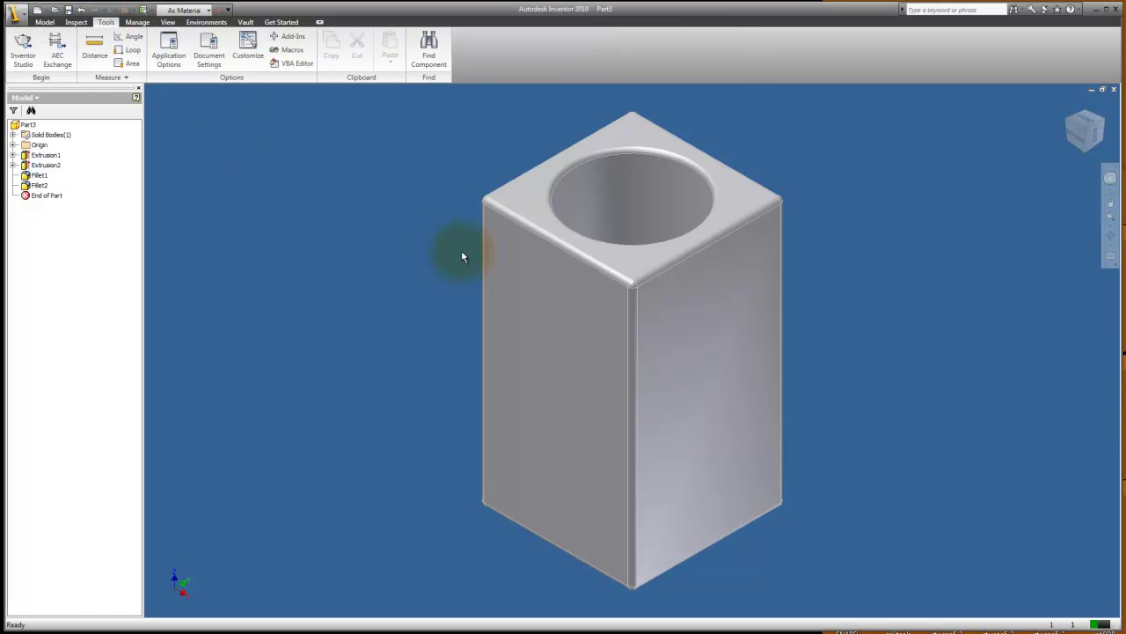
left_click(1085, 125)
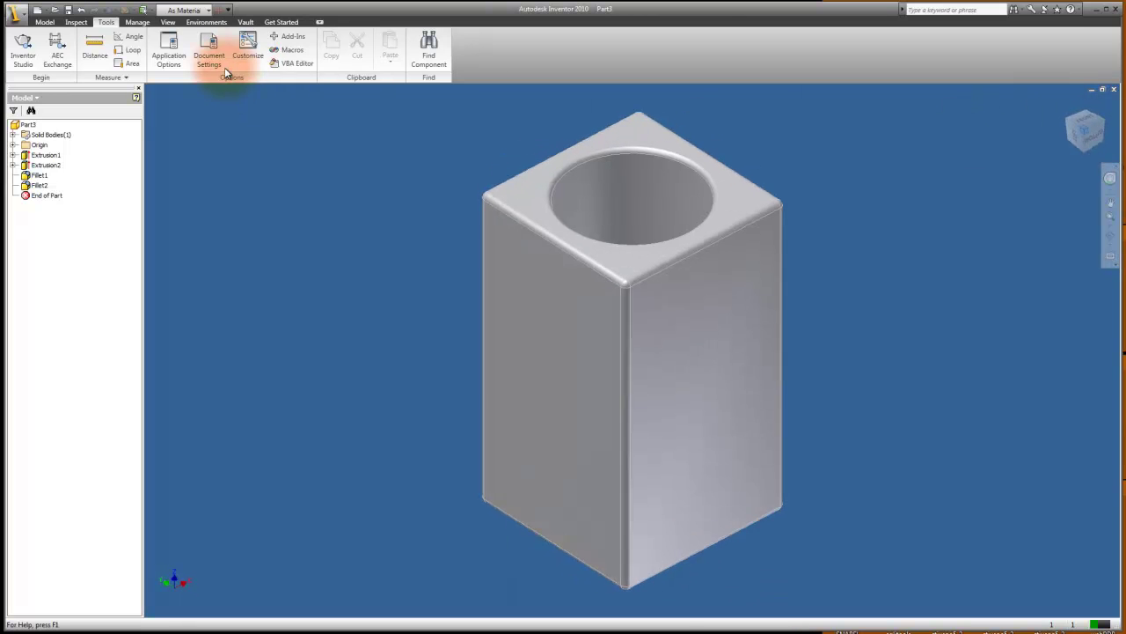
left_click(48, 22)
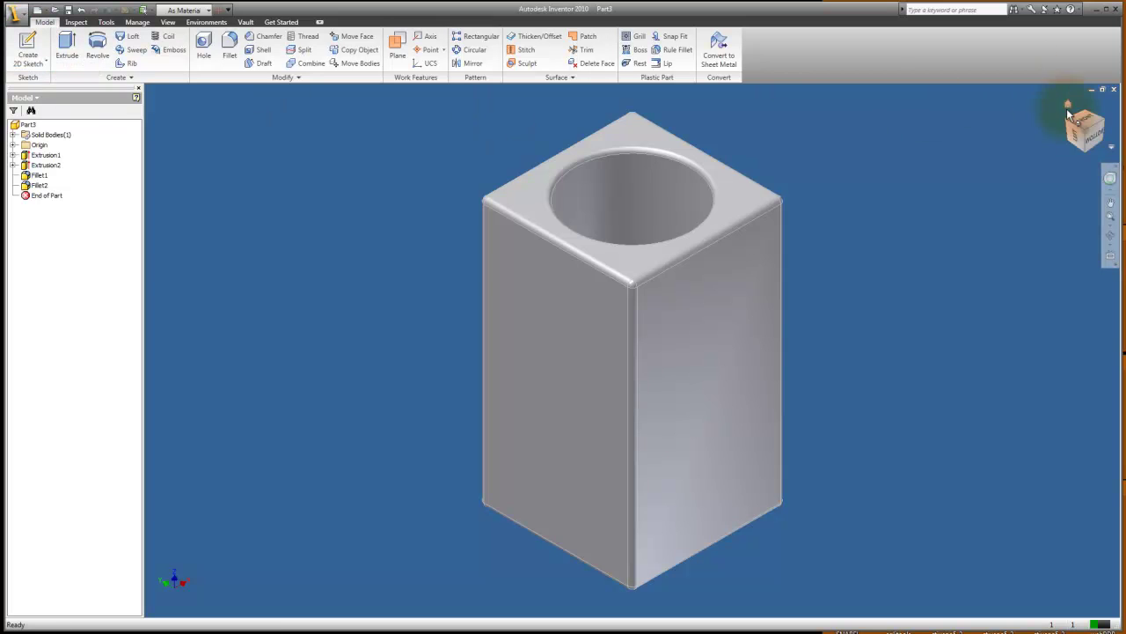
mouse_move(1088, 138)
left_mouse_down()
mouse_move(1077, 197)
mouse_move(1074, 166)
mouse_move(1090, 150)
left_mouse_up()
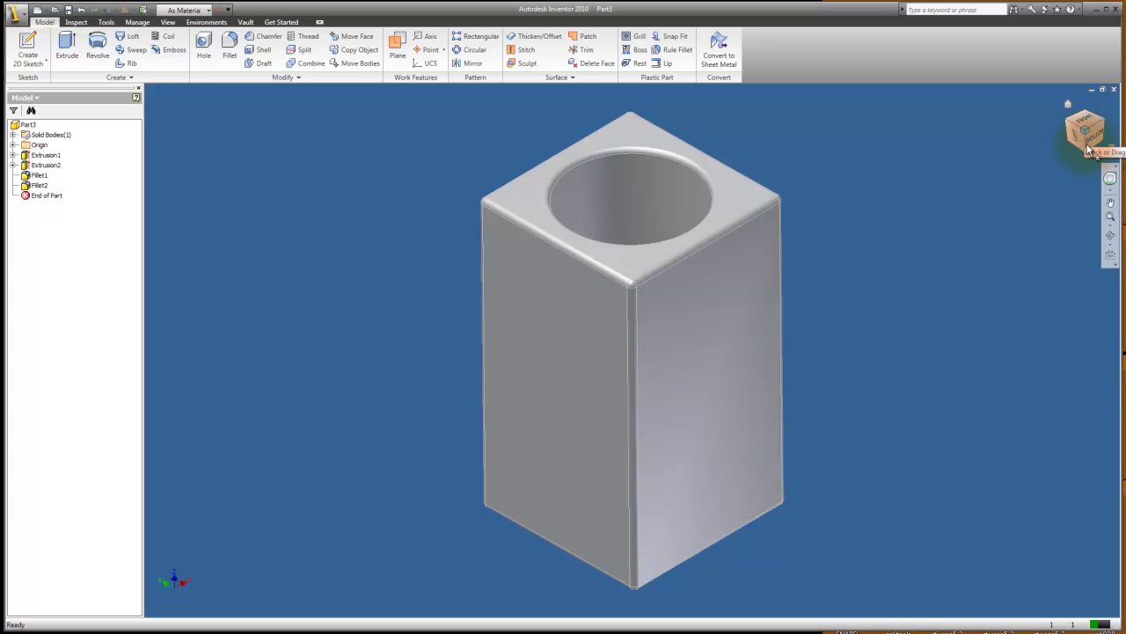